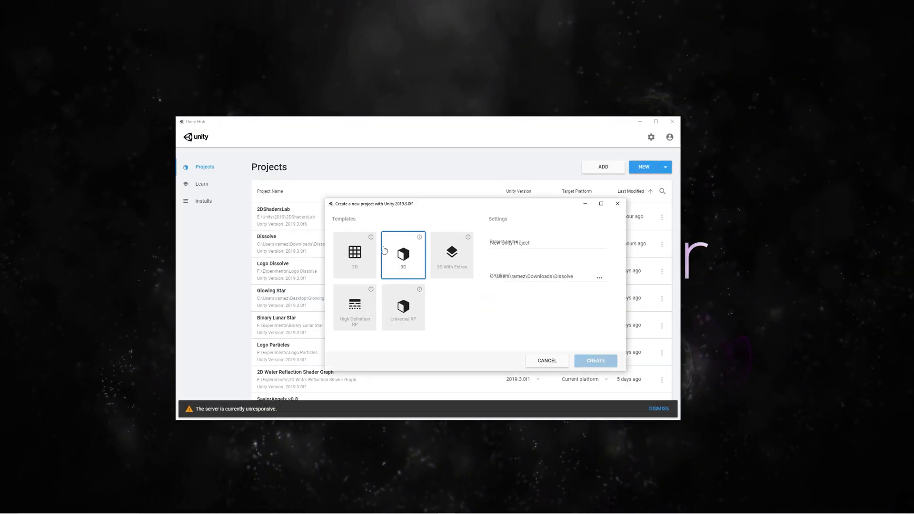
- Create a new 2D project named Glowy Outline
key(ctrl+a)
text(Glow)
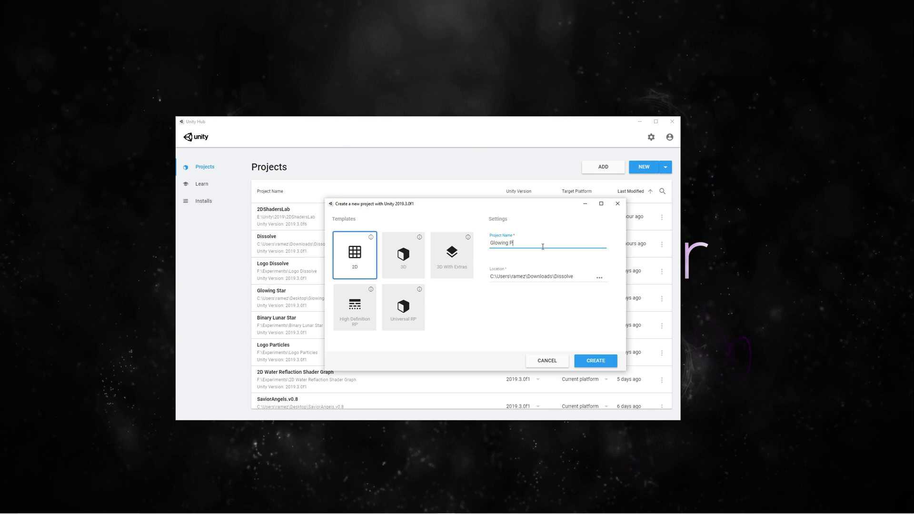
text(y Outline)
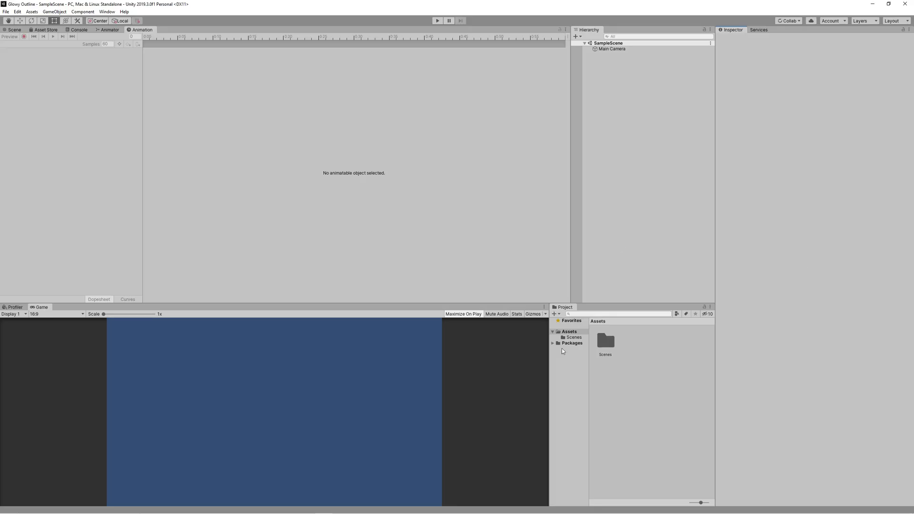
- Install the Universal Render Pipeline package from the Package Manager
click(108, 12)
click(127, 65)
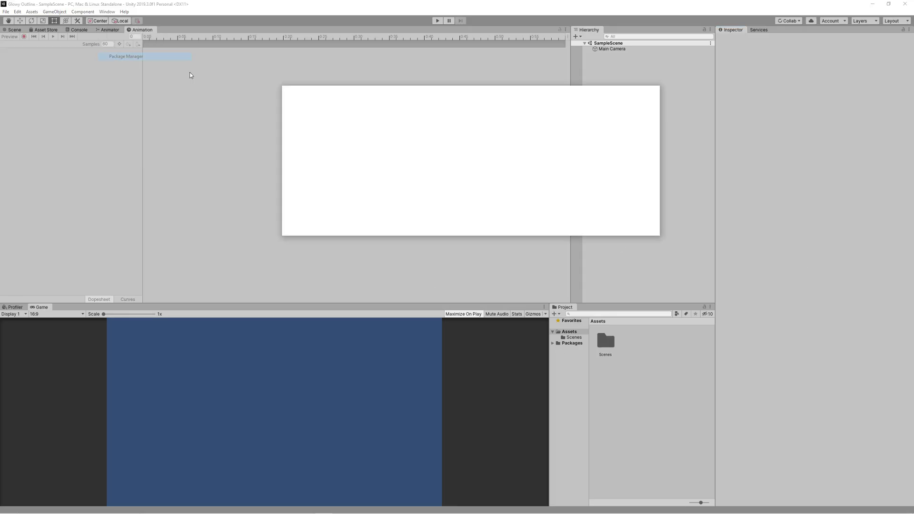
scroll(358, 146, down, 5)
drag(387, 153, 391, 176)
scroll(362, 176, down, 5)
click(310, 143)
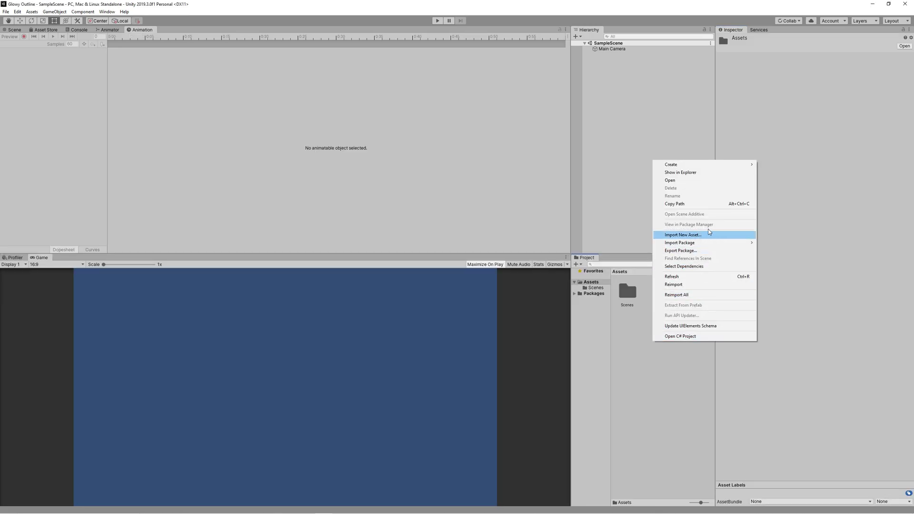
- Create a Universal Render Pipeline asset with a forward renderer in Assets and name it 2D Renderer
mouse_move(707, 165)
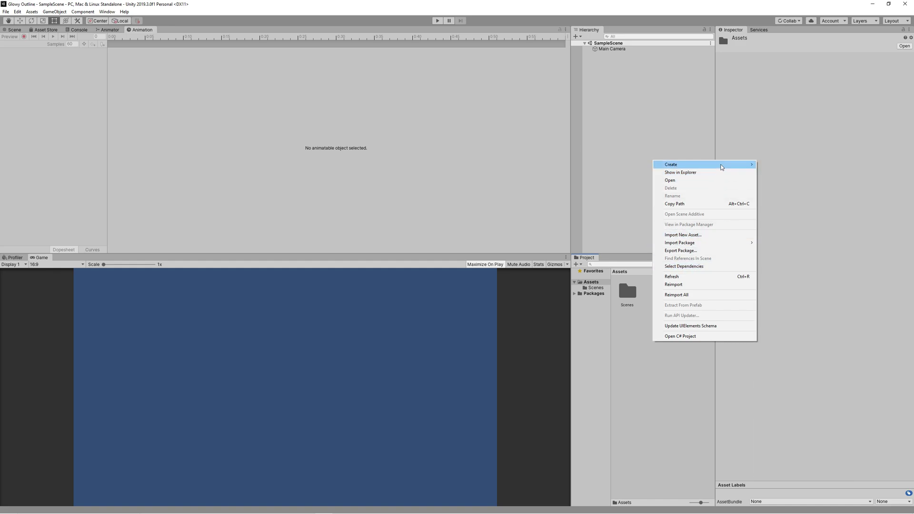
mouse_move(791, 268)
mouse_move(714, 269)
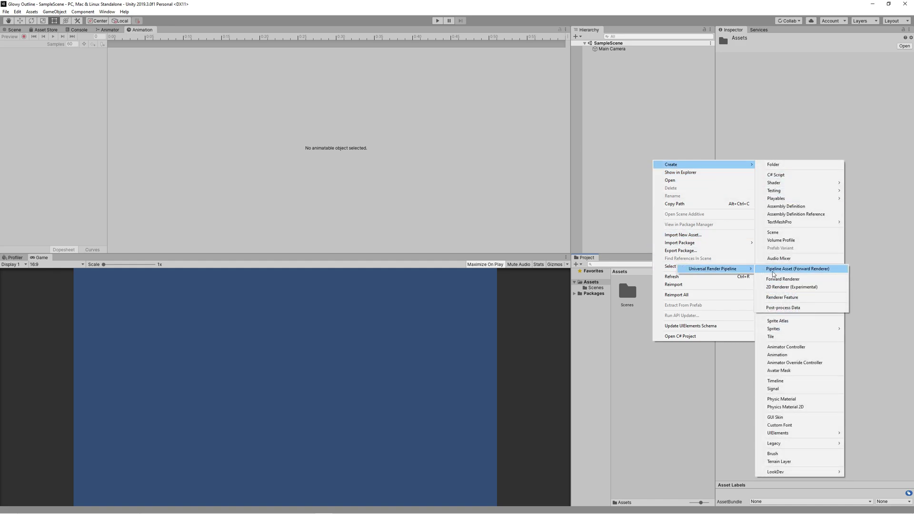
click(773, 270)
text(2D Renderer)
key(Return)
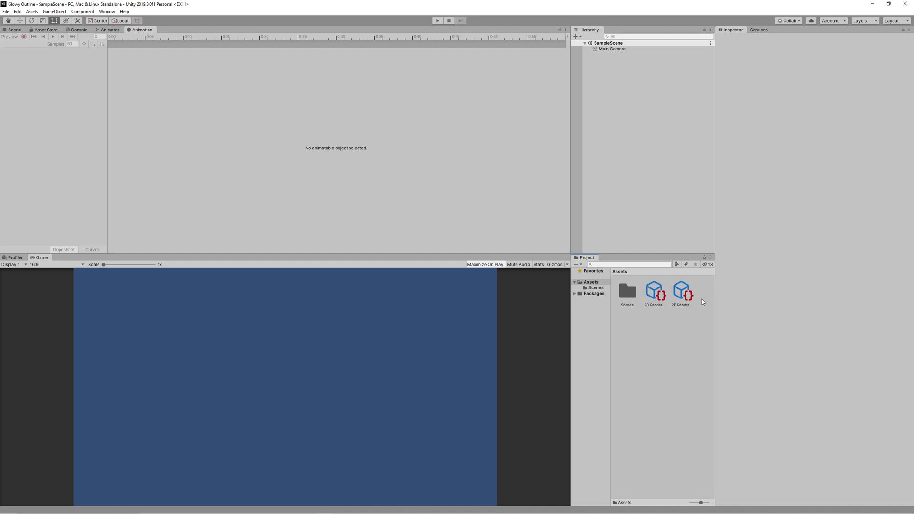
- Assign the 2D Renderer pipeline asset in both the Quality and the Graphics project settings
click(17, 12)
click(60, 213)
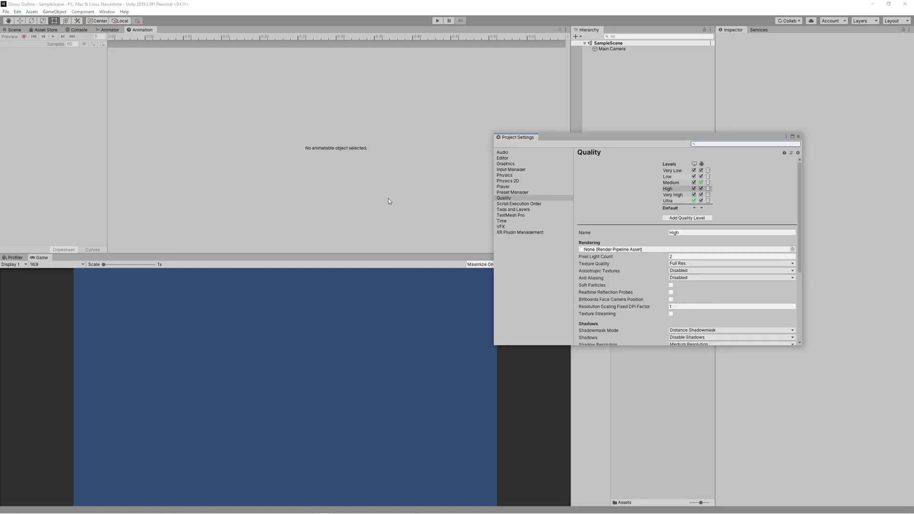
click(793, 249)
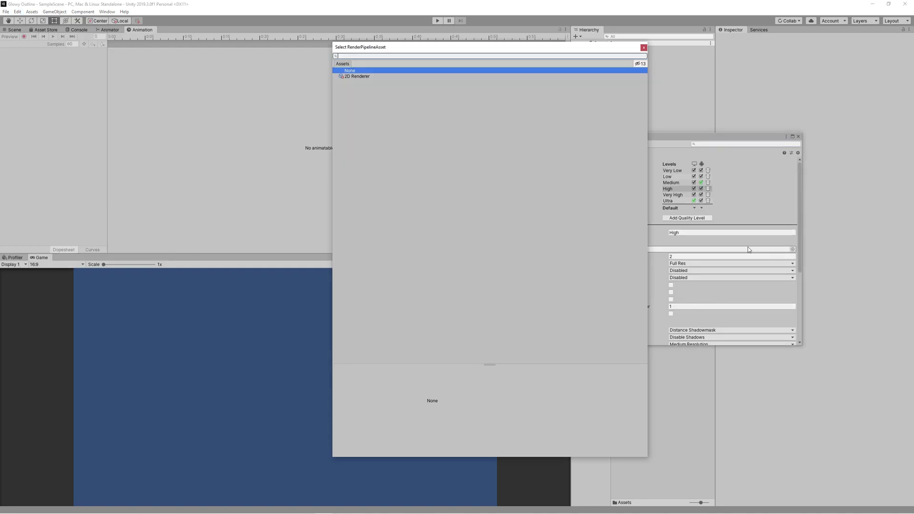
double_click(357, 76)
click(505, 163)
click(793, 170)
double_click(360, 78)
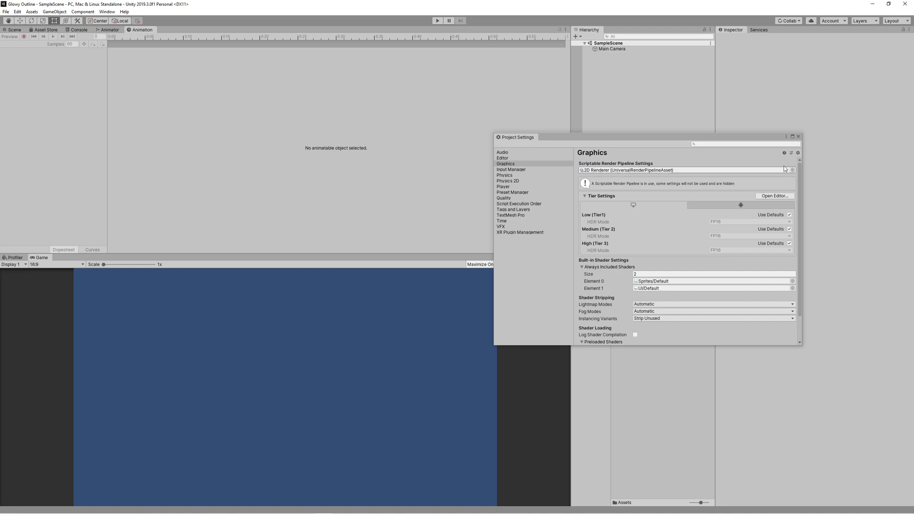
click(799, 137)
- Set the Main Camera's background color to black
click(612, 48)
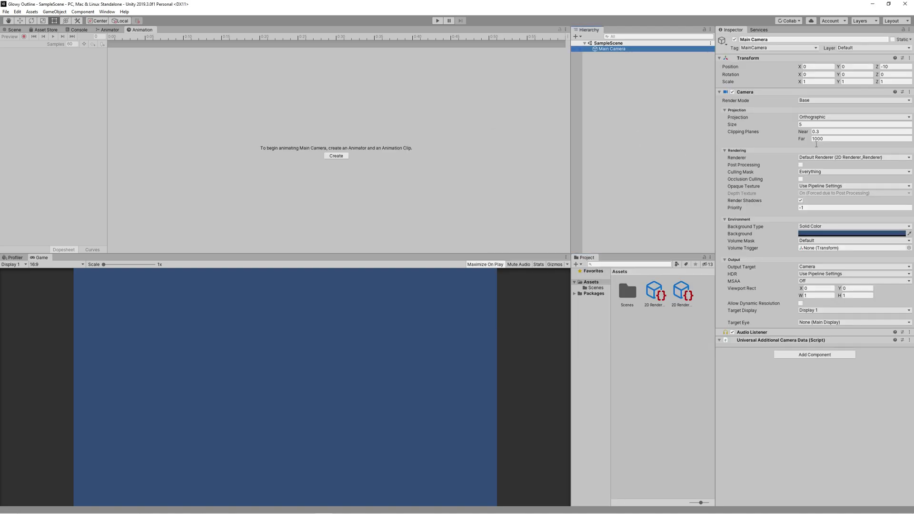
click(851, 233)
drag(691, 275, 686, 279)
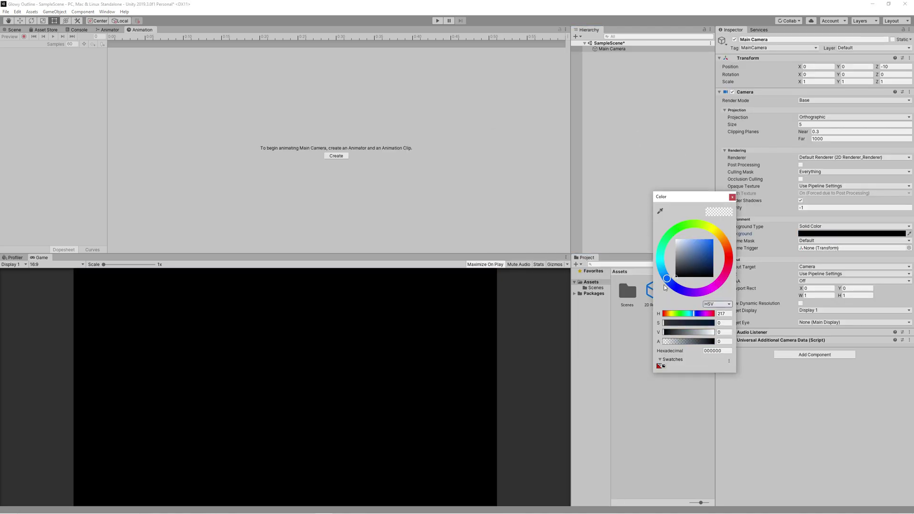
click(732, 197)
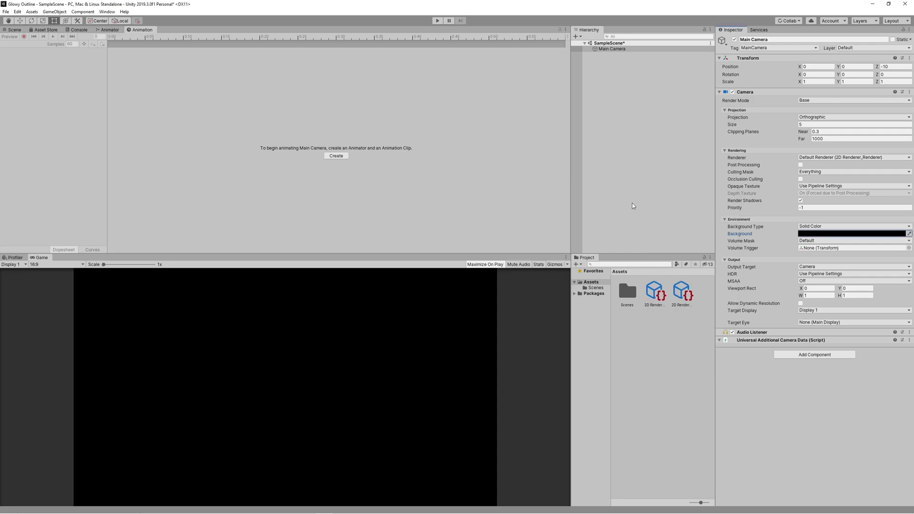
click(633, 206)
- Import the hiclipart.com(6).png angel image from the Sprites folder into Assets and add it to the scene
key(alt+Tab)
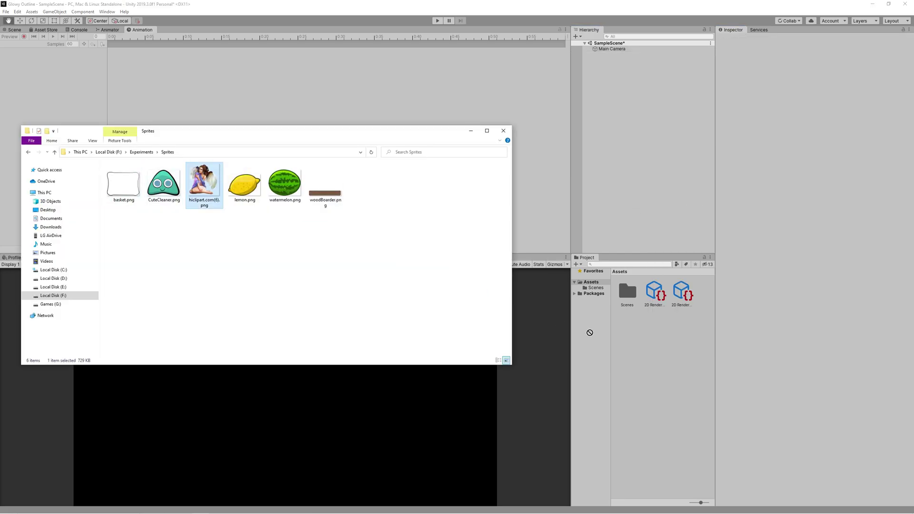
click(641, 361)
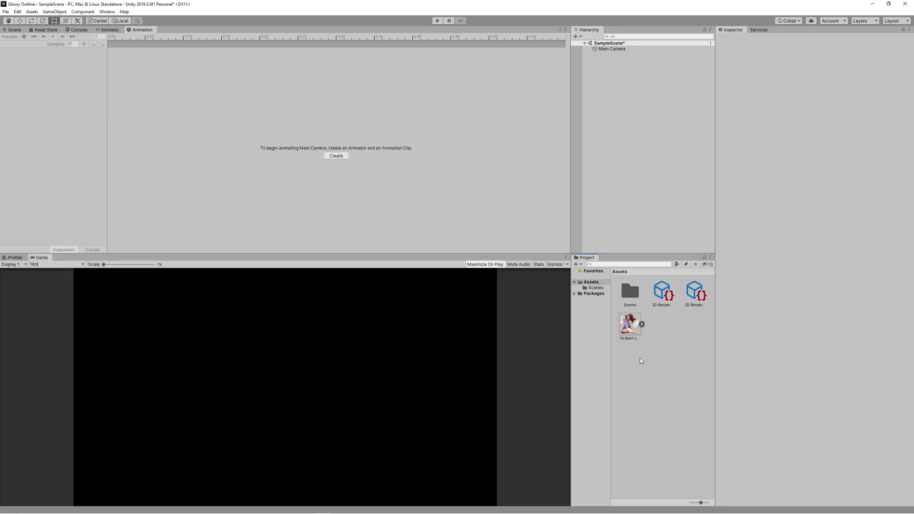
click(628, 321)
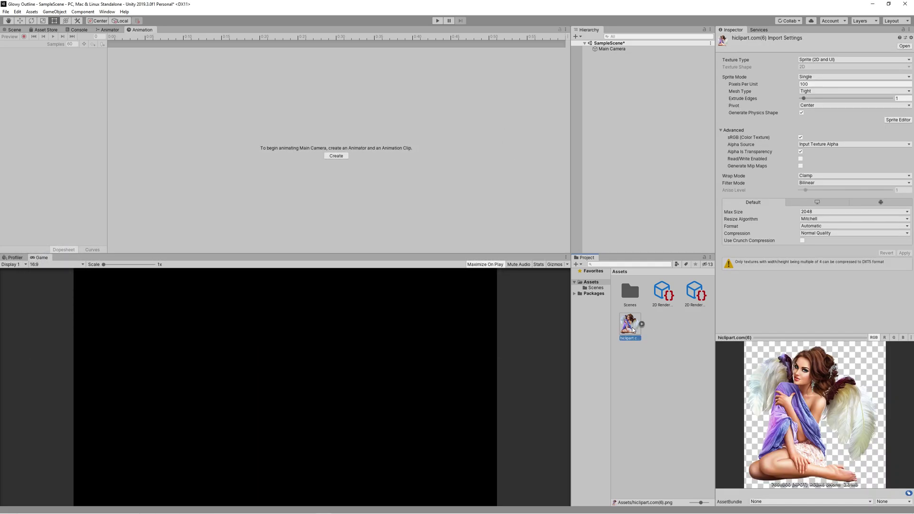
click(676, 379)
drag(630, 324, 632, 200)
click(673, 393)
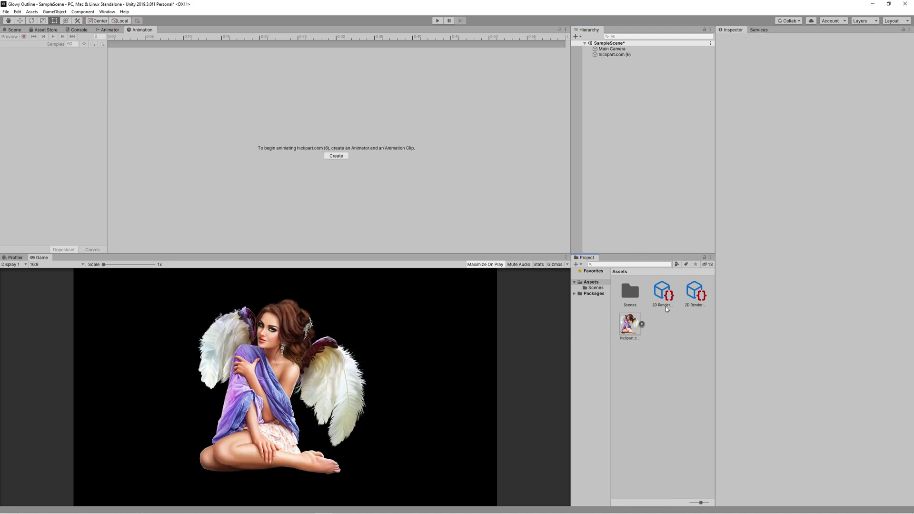
- Enable HDR on the 2D Renderer pipeline asset
click(657, 291)
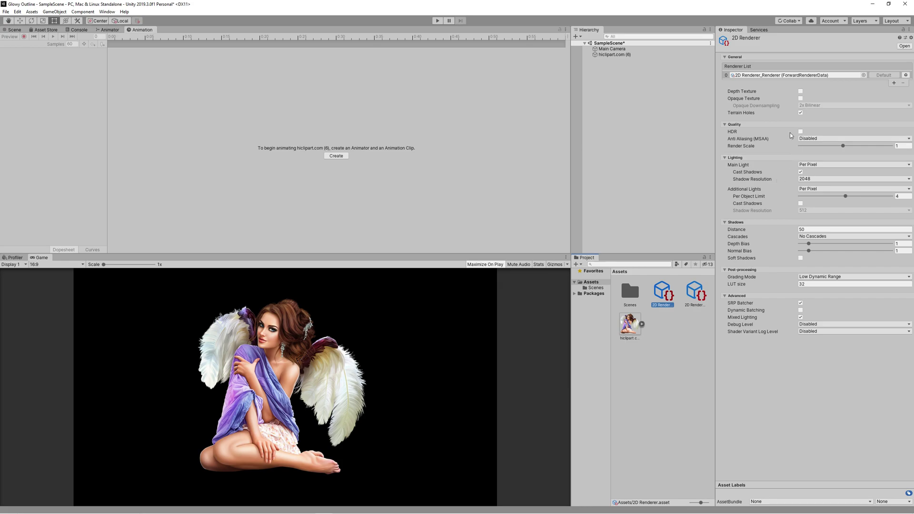
click(800, 131)
- Create a Sprite Unlit shader graph named Glowy Outline Shader and open it in the shader editor
right_click(673, 318)
mouse_move(707, 173)
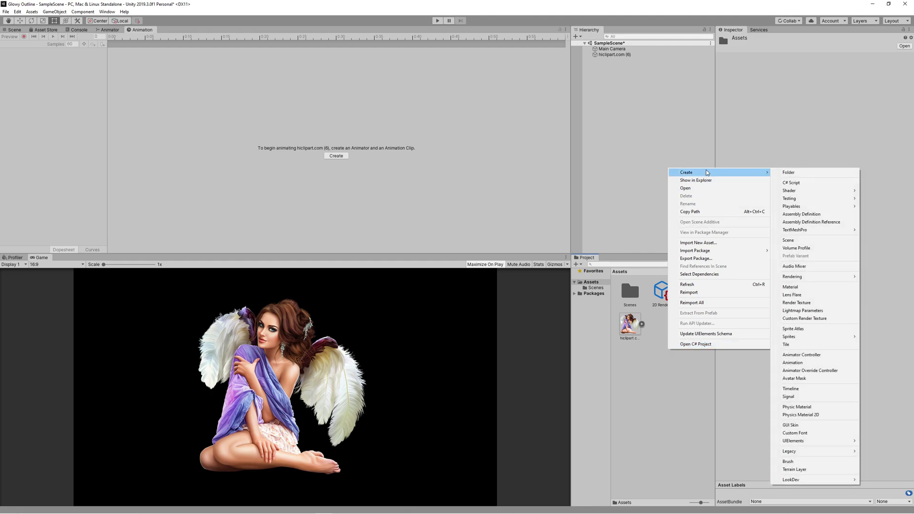
mouse_move(809, 191)
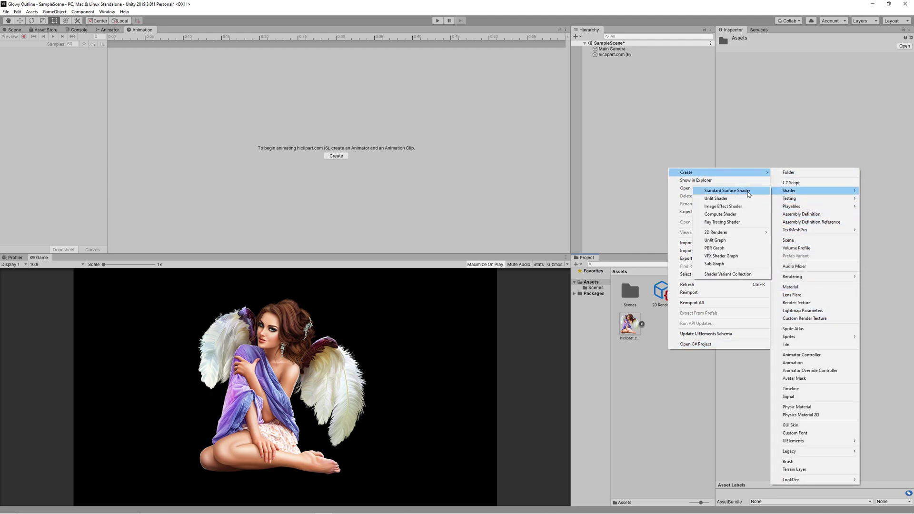
mouse_move(747, 233)
click(809, 241)
text(O)
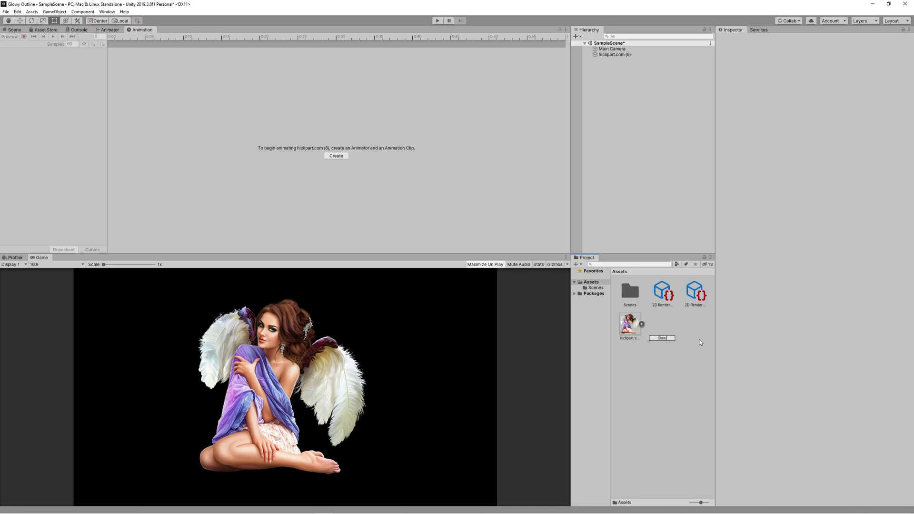
text(lowy Outline Sh)
text(ader)
key(Return)
double_click(638, 327)
- Add a Texture2D property with the reference _MainTex and hiclipart.com(6) as its default texture
click(70, 51)
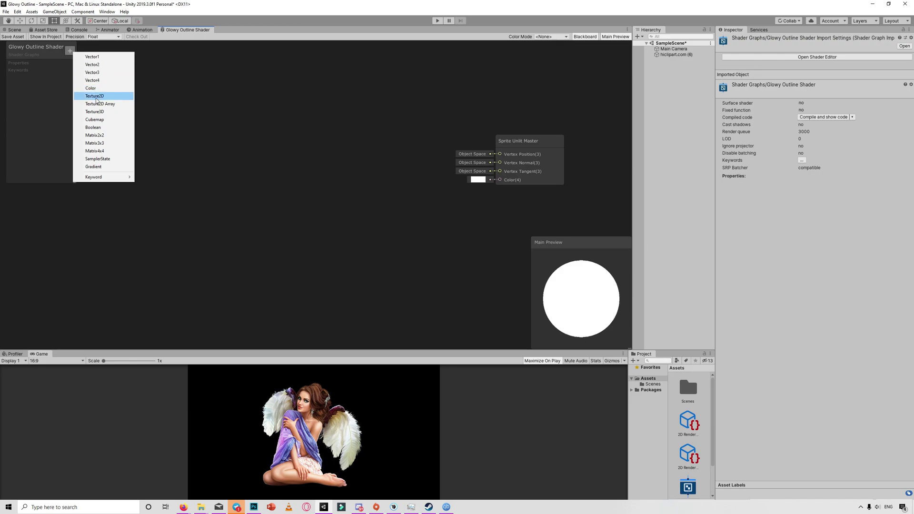
click(118, 95)
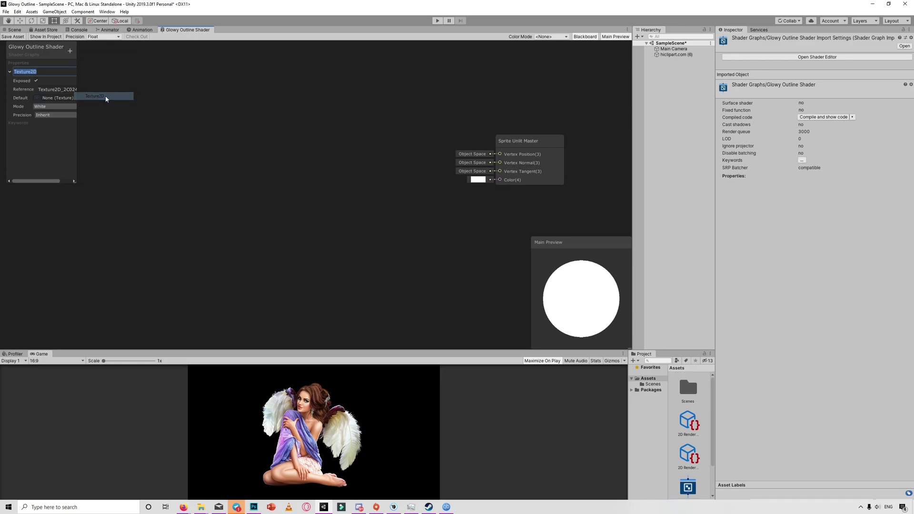
drag(76, 185, 144, 180)
click(100, 89)
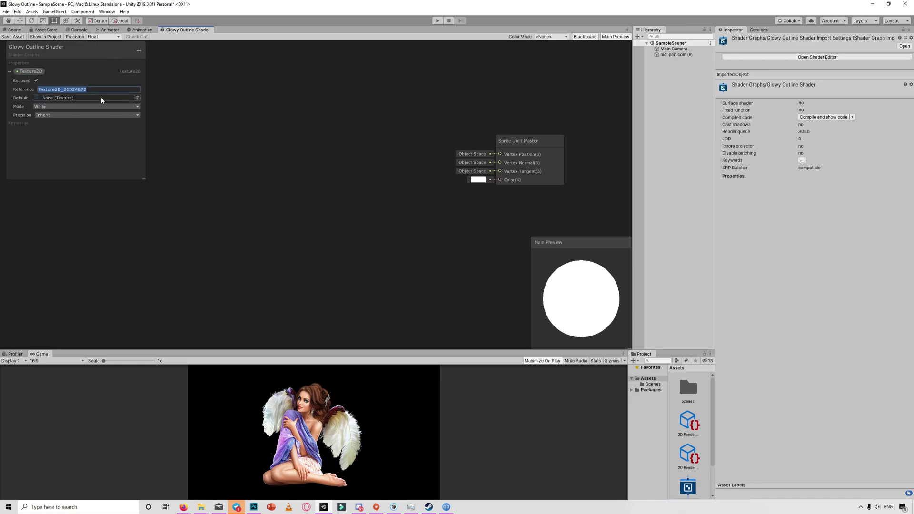
key(BackSpace)
text(_MainTex)
key(Return)
click(138, 97)
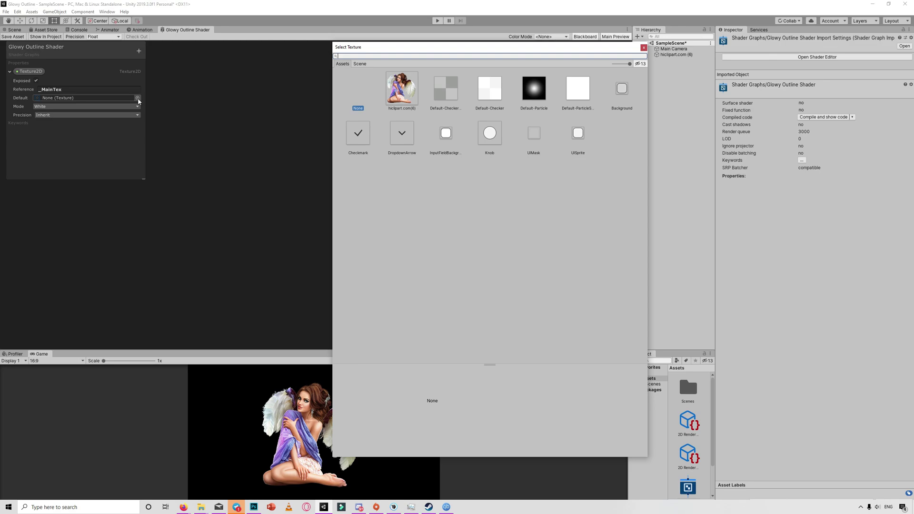
double_click(404, 90)
- Add a Sample Texture 2D node to the shader graph
right_click(244, 103)
click(257, 107)
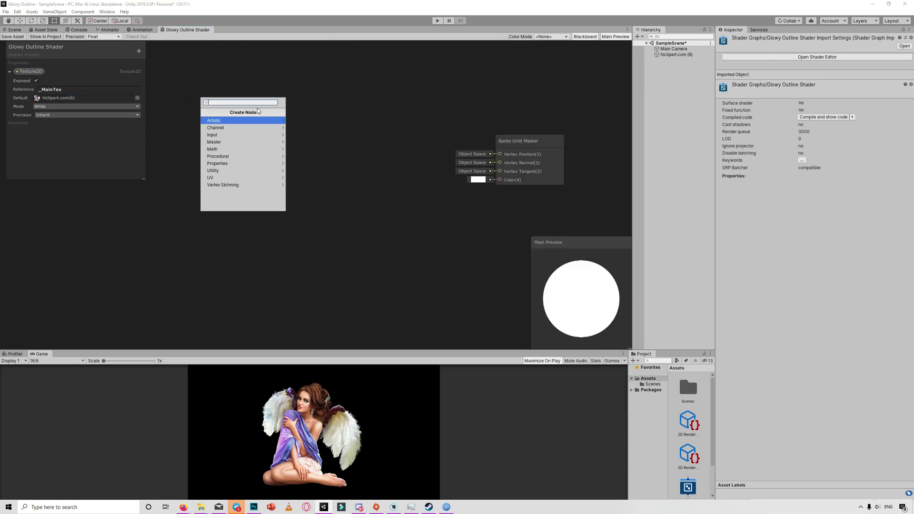
text(2d)
key(Down)
key(Down)
key(Down)
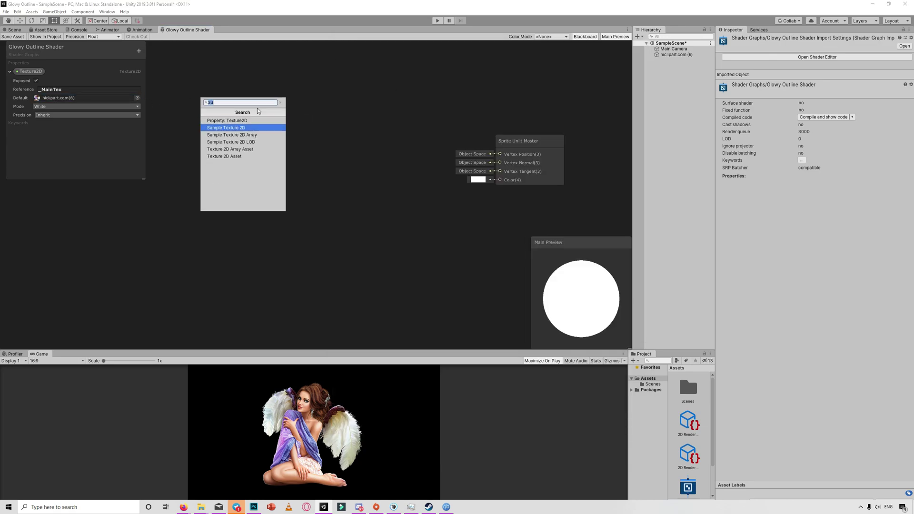
key(Up)
key(Up)
key(Return)
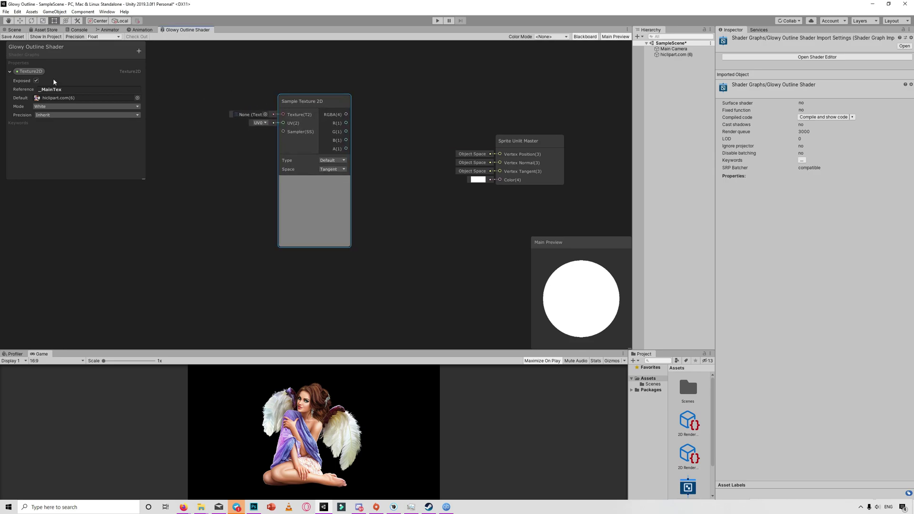
- Place the Texture2D property in the graph and connect it to the Sample Texture 2D node's Texture input
drag(30, 71, 285, 118)
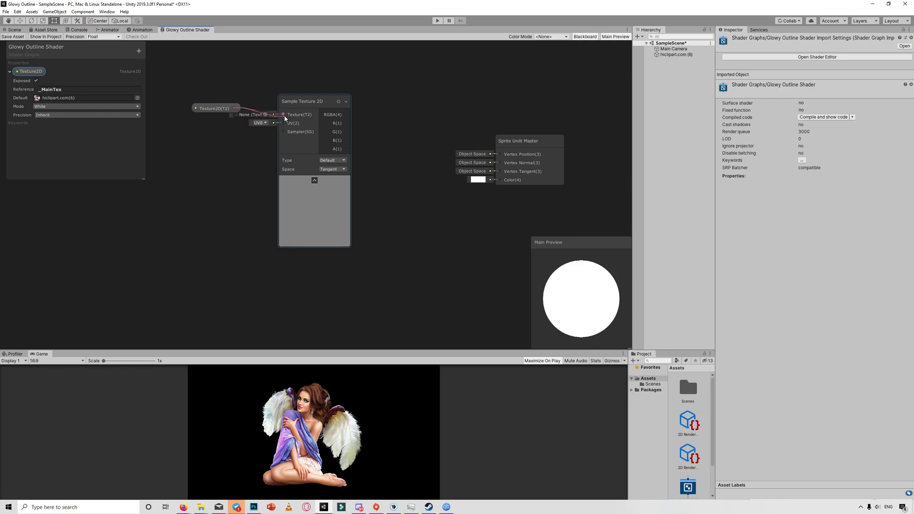
scroll(288, 170, down, 3)
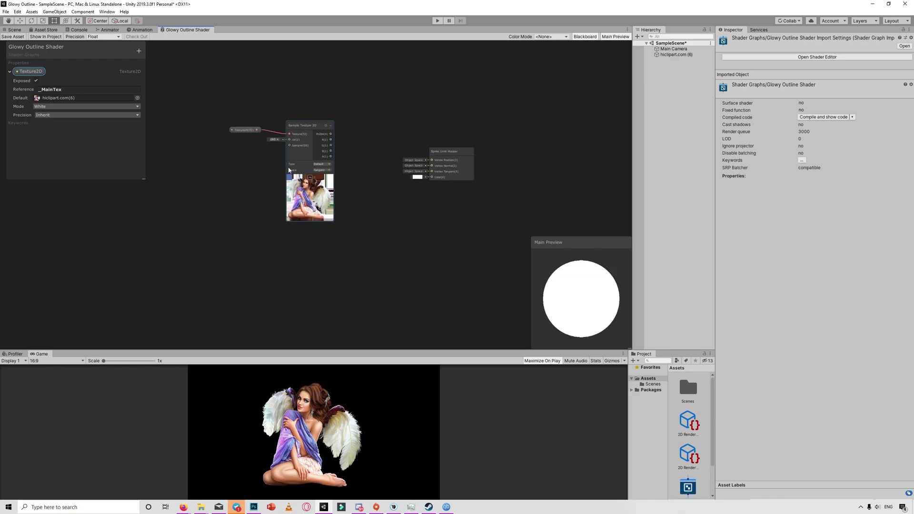
scroll(288, 170, up, 3)
- Enlarge the shader graph area and move the Texture2D and Sample Texture 2D nodes farther from the master node
drag(315, 351, 315, 411)
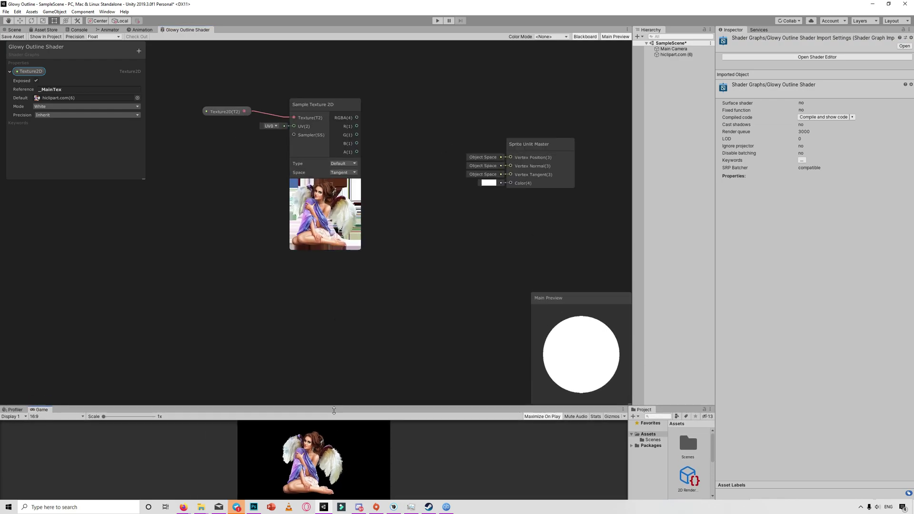
drag(633, 239, 656, 240)
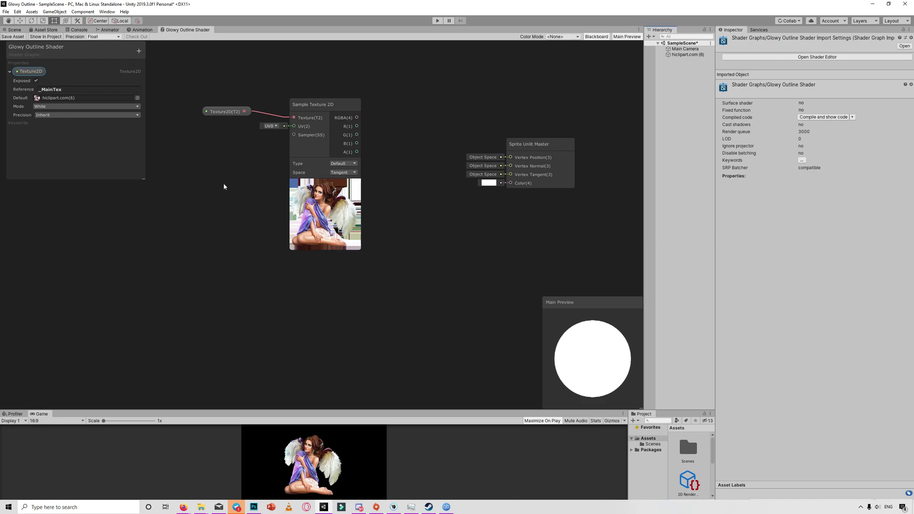
drag(186, 98, 373, 230)
drag(323, 181, 225, 139)
scroll(285, 260, down, 4)
scroll(285, 259, up, 4)
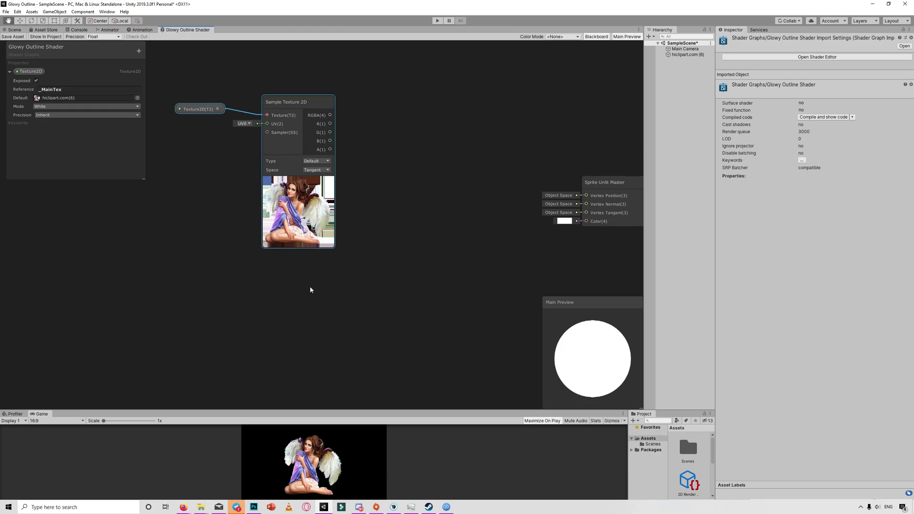
drag(160, 73, 332, 211)
drag(304, 220, 280, 211)
- Add a Step node and connect the Sample Texture 2D alpha output to its Edge input
middle_drag(337, 204, 355, 248)
middle_drag(386, 189, 348, 229)
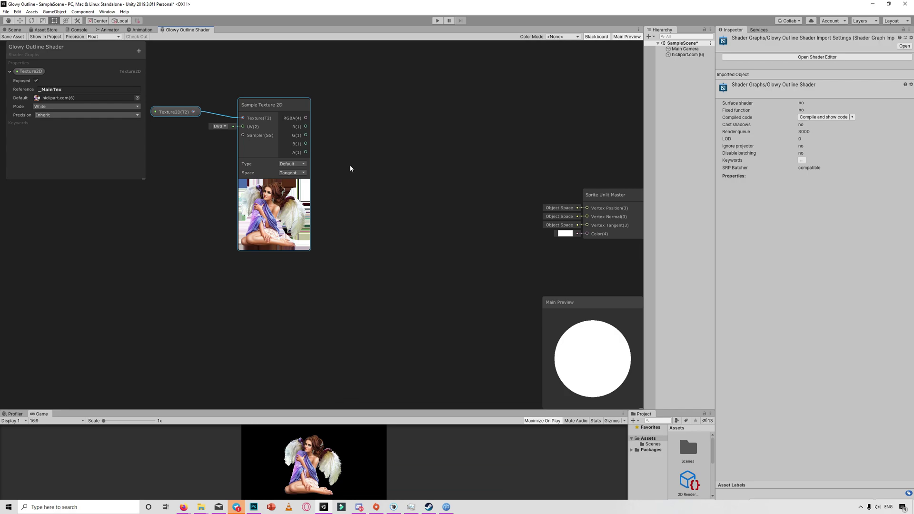
right_click(346, 177)
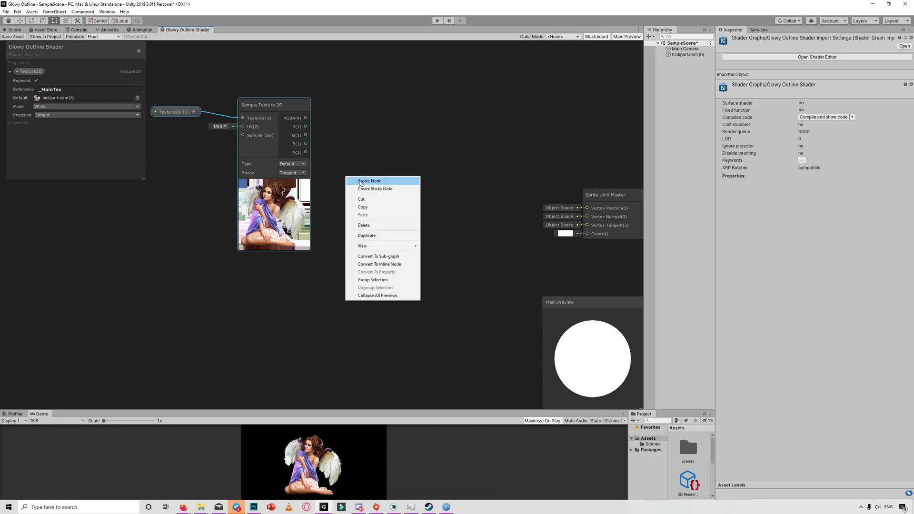
click(361, 181)
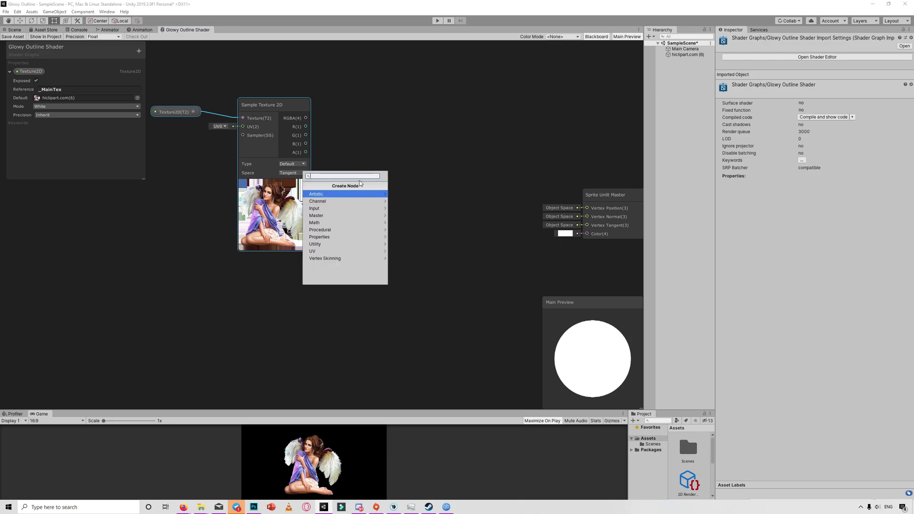
text(step)
key(Return)
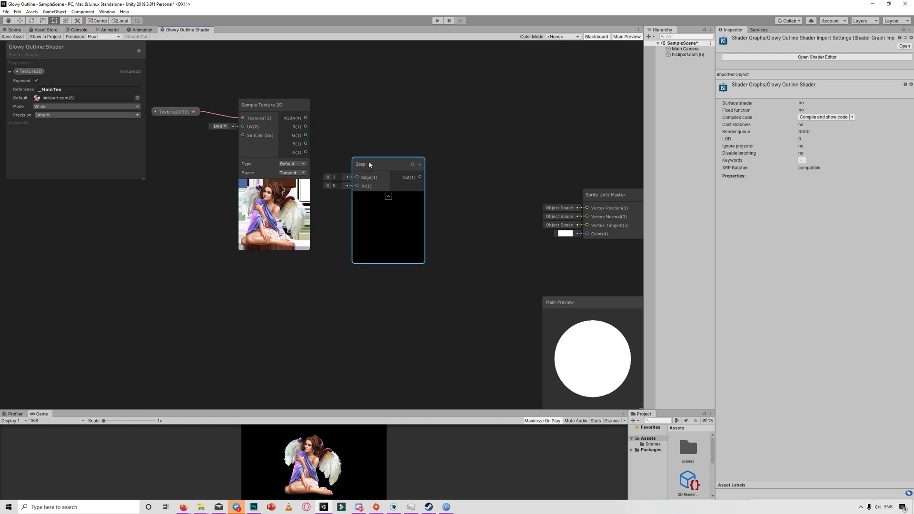
drag(370, 164, 375, 148)
drag(306, 152, 382, 138)
- Add a second Step node below the first and feed the texture's alpha output into its Edge input
right_click(363, 281)
click(376, 284)
text(step)
key(Return)
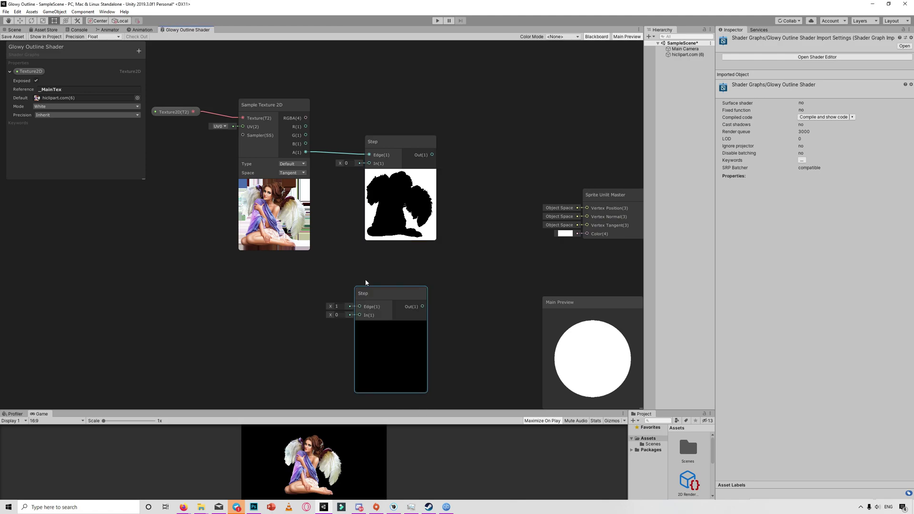
drag(307, 152, 378, 279)
- Add a Vector1 property named Outline Thickness to the shader graph
click(139, 50)
click(158, 58)
text(Outline T)
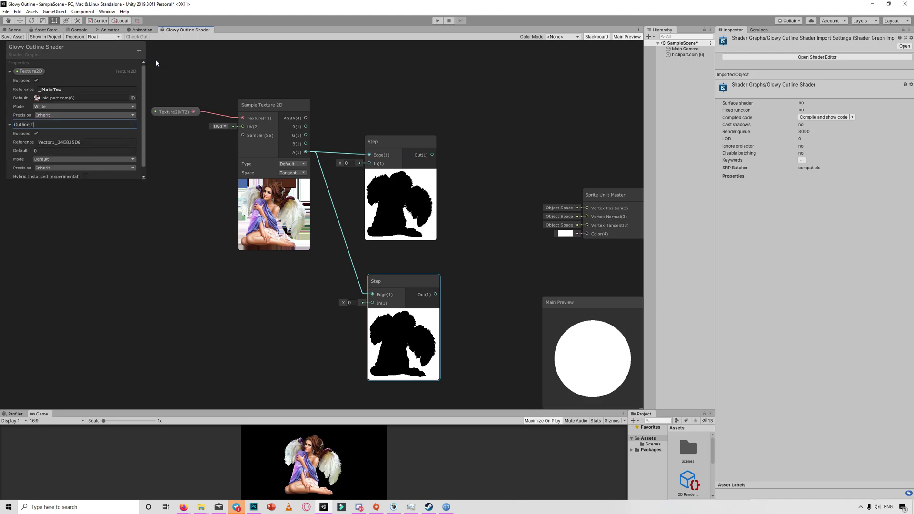
text(hickness)
key(Return)
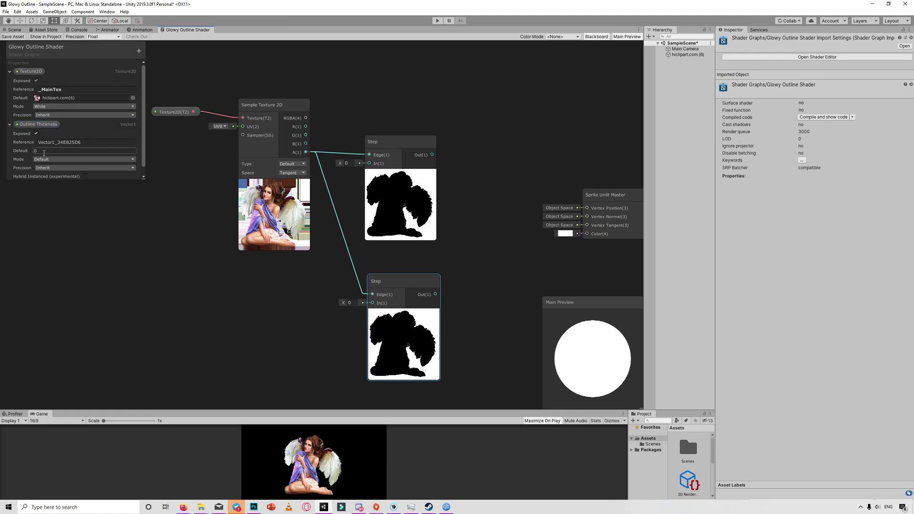
- Set the Outline Thickness property to Slider mode with a maximum of 0.99 and a default of 0.99
click(48, 160)
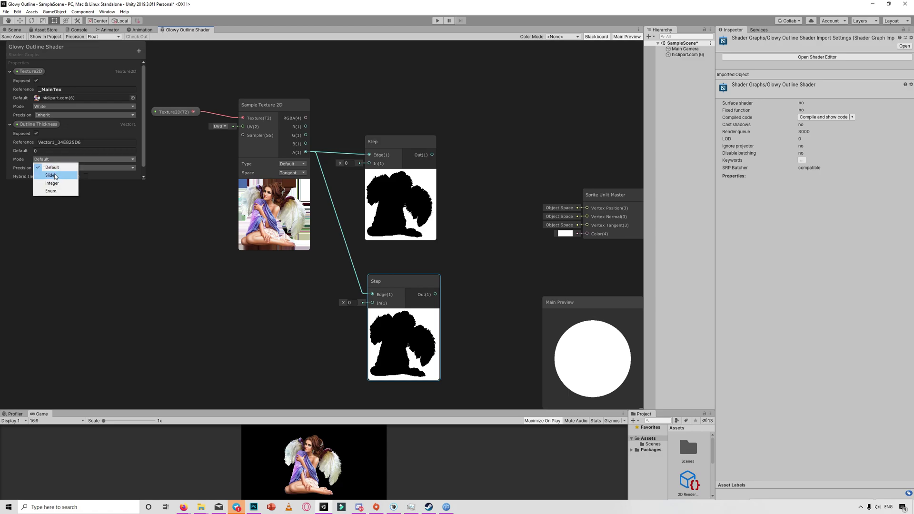
click(46, 176)
click(46, 168)
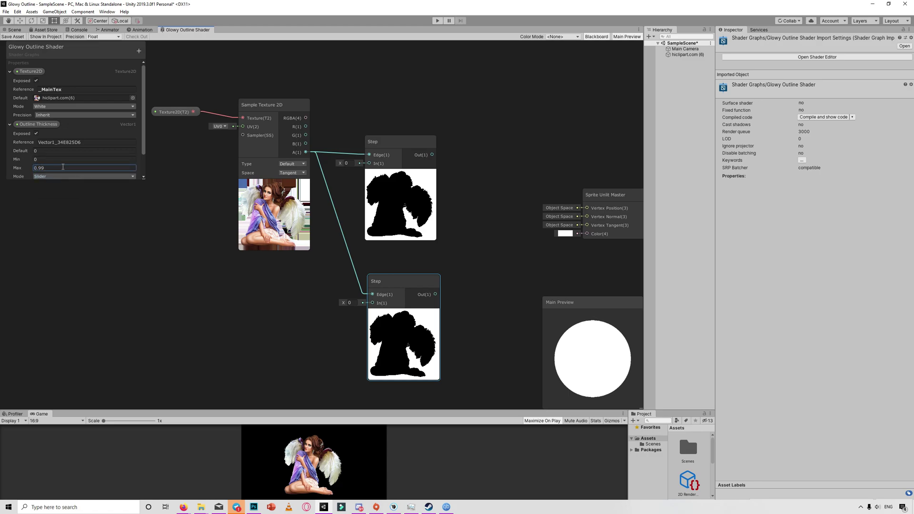
click(40, 150)
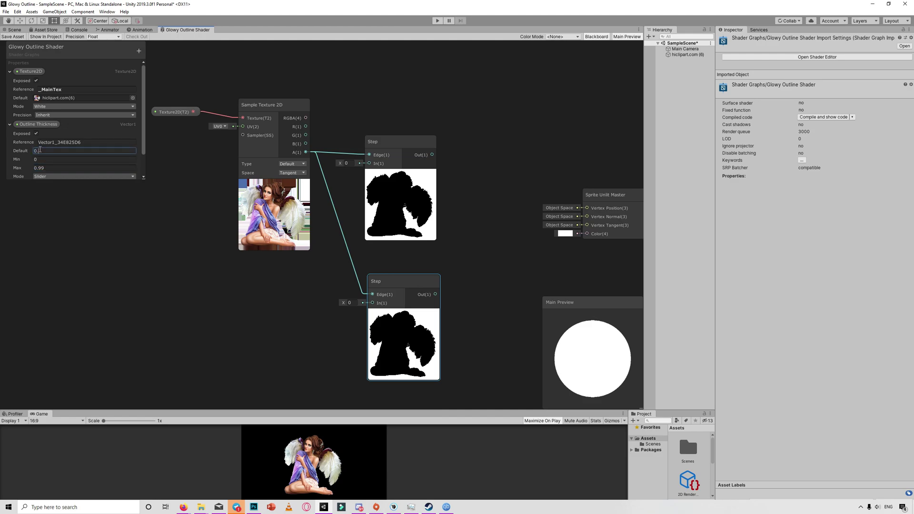
- Place the Outline Thickness property in the graph and connect it to the lower Step node's In input
drag(38, 124, 269, 291)
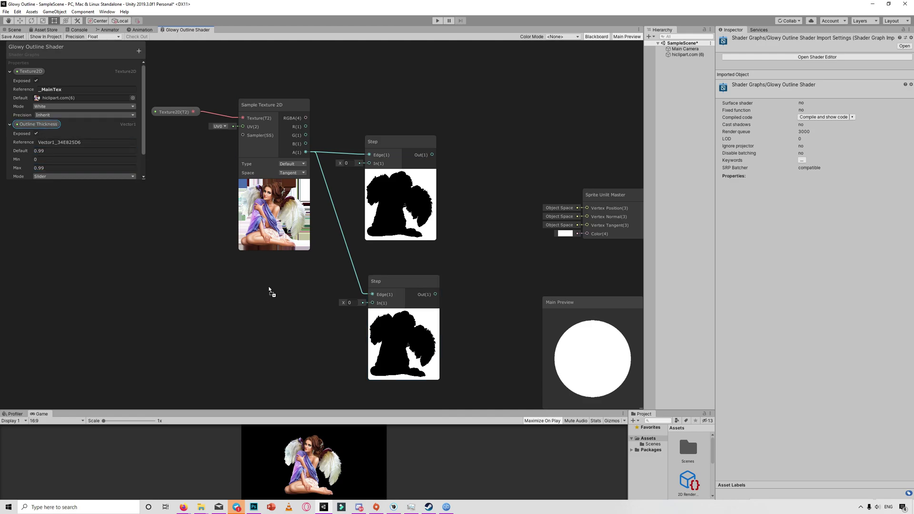
drag(325, 293, 304, 301)
- Add a Subtract node between the two Step nodes and the Sprite Unlit Master
middle_drag(443, 247, 379, 245)
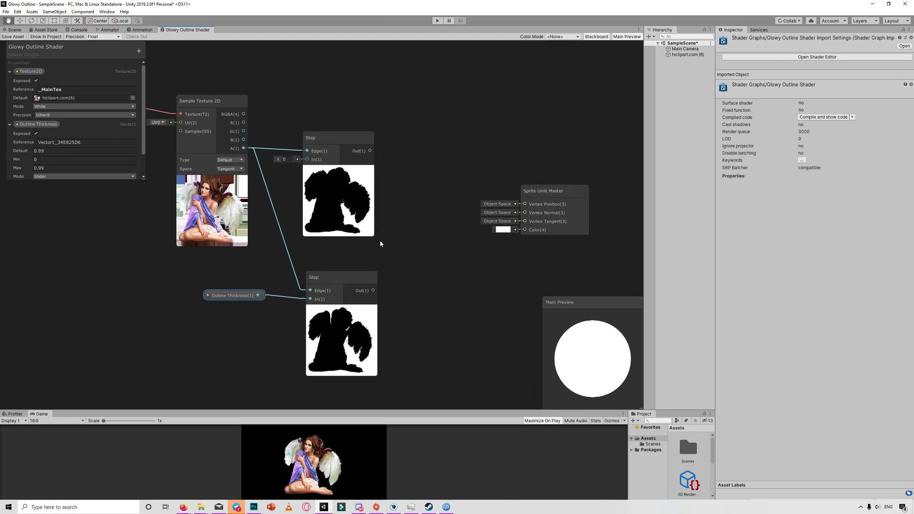
right_click(433, 236)
click(451, 237)
text(subtract)
key(Return)
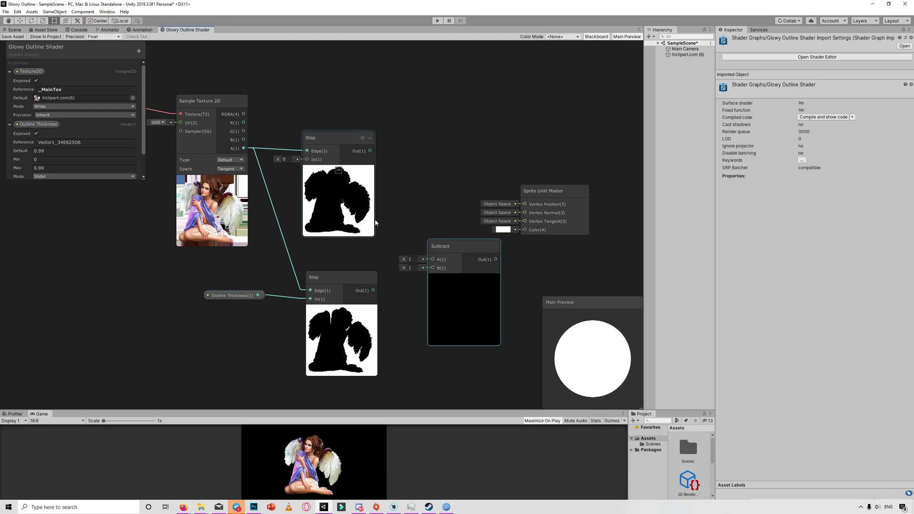
- Connect the lower Step output to the Subtract node's A input and the upper Step output to B
drag(371, 151, 433, 260)
drag(373, 291, 428, 270)
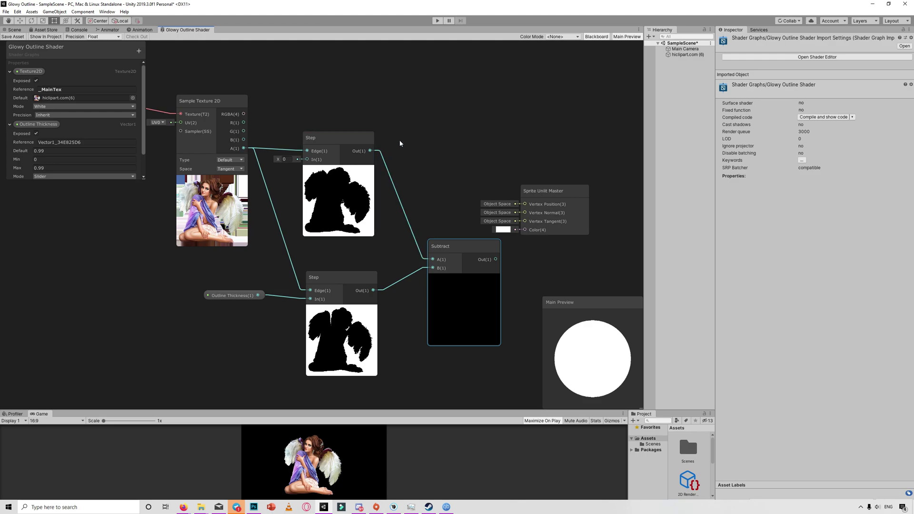
drag(370, 151, 432, 268)
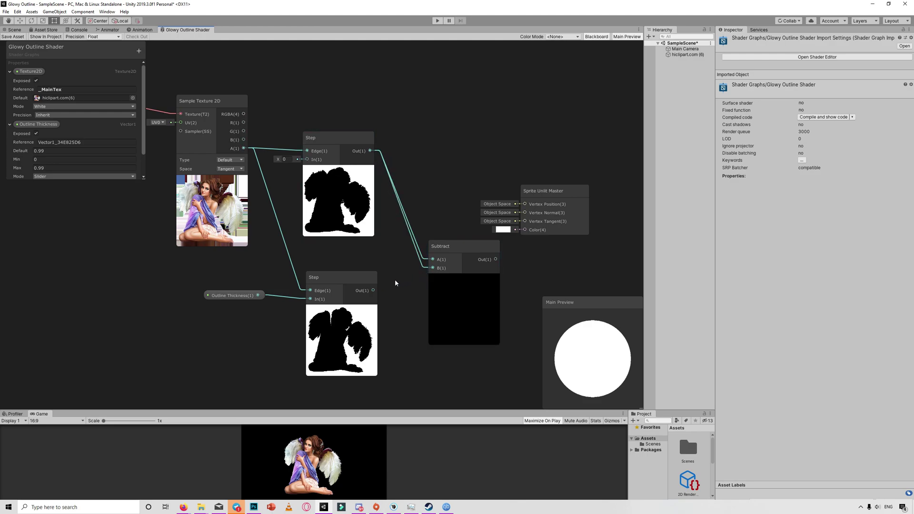
drag(374, 290, 433, 260)
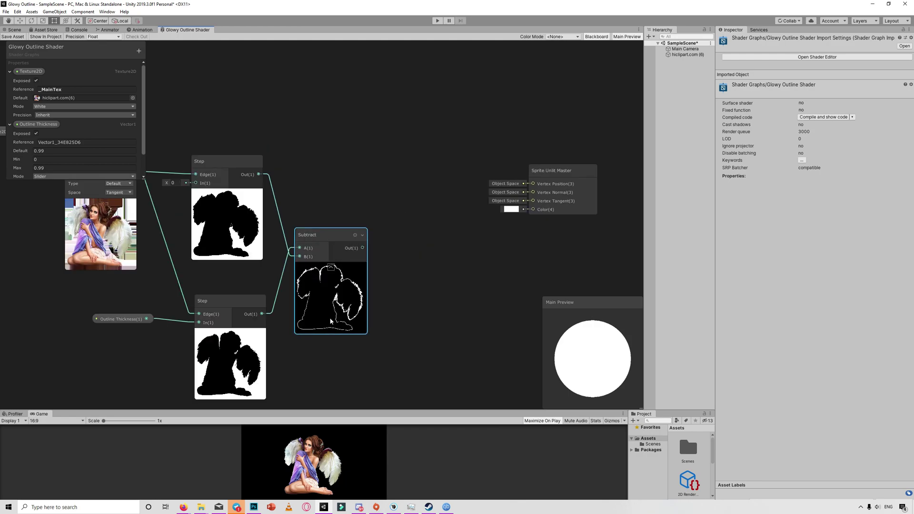
- Add a Color property named Outline Color to the shader graph
click(139, 51)
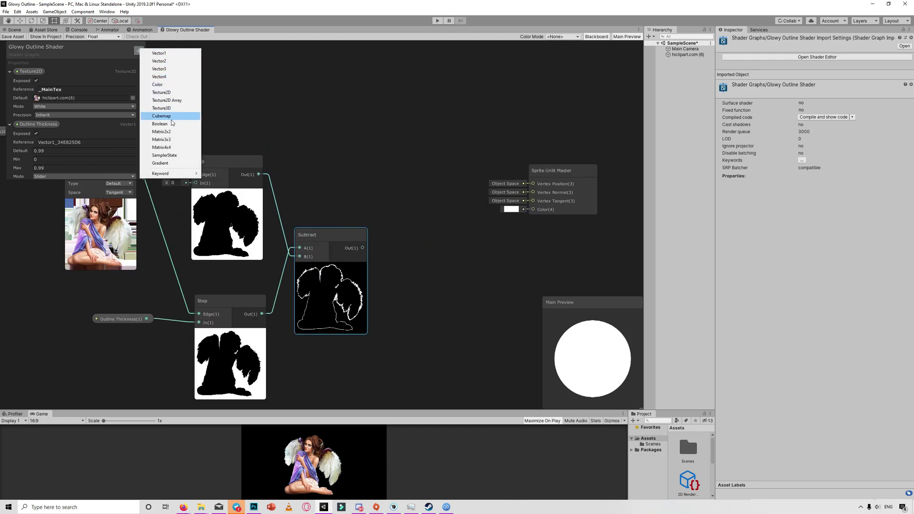
click(161, 85)
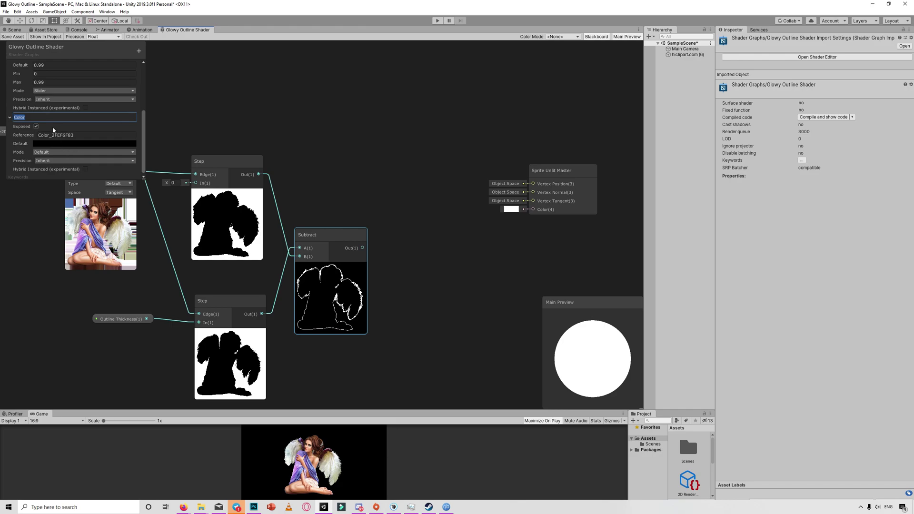
text(Outline)
key(Return)
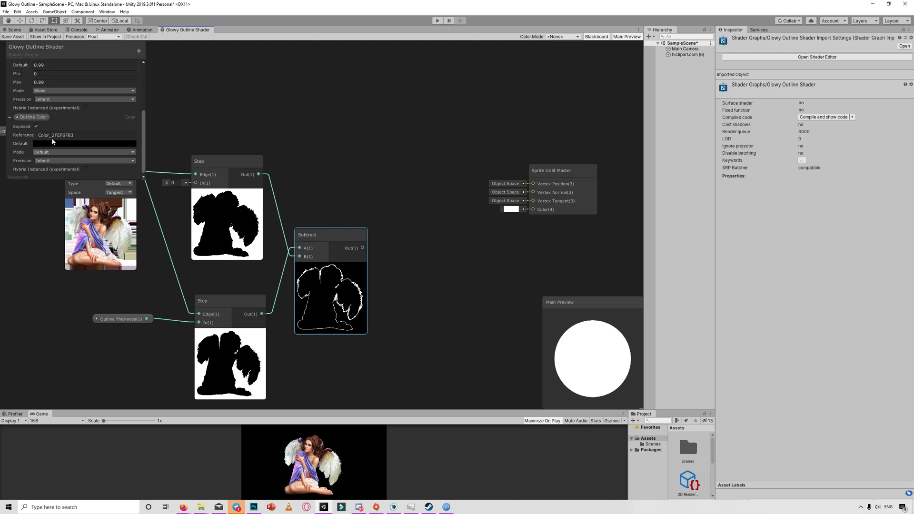
- Set the Outline Color property to HDR mode with a yellow default color at intensity 2
click(52, 152)
click(50, 164)
click(50, 145)
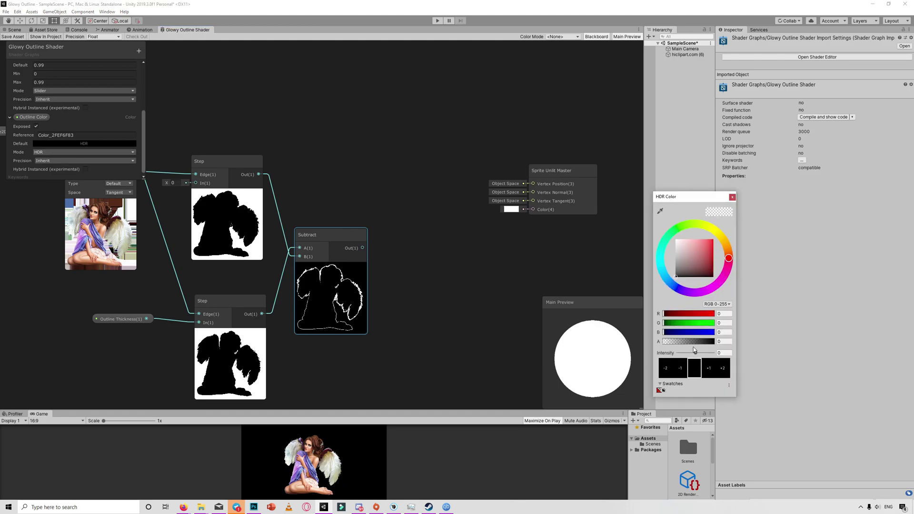
click(675, 239)
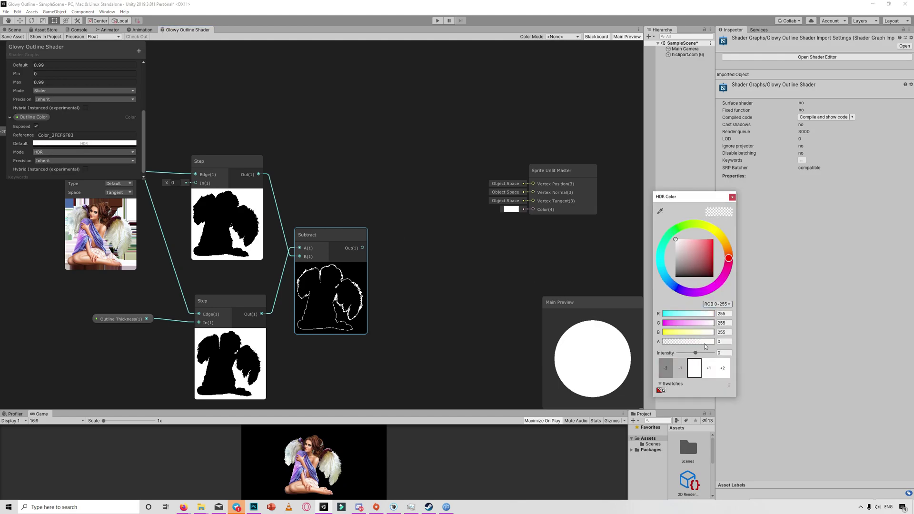
click(664, 342)
click(729, 353)
text(2)
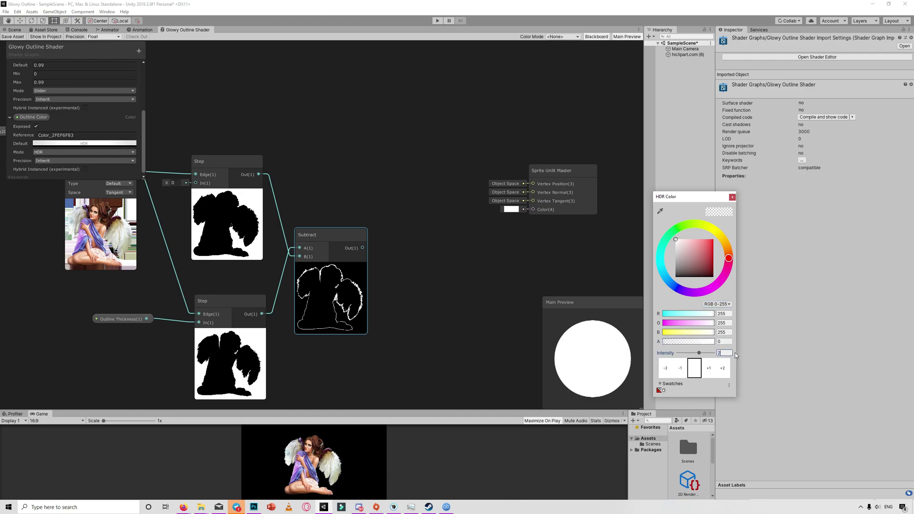
click(732, 196)
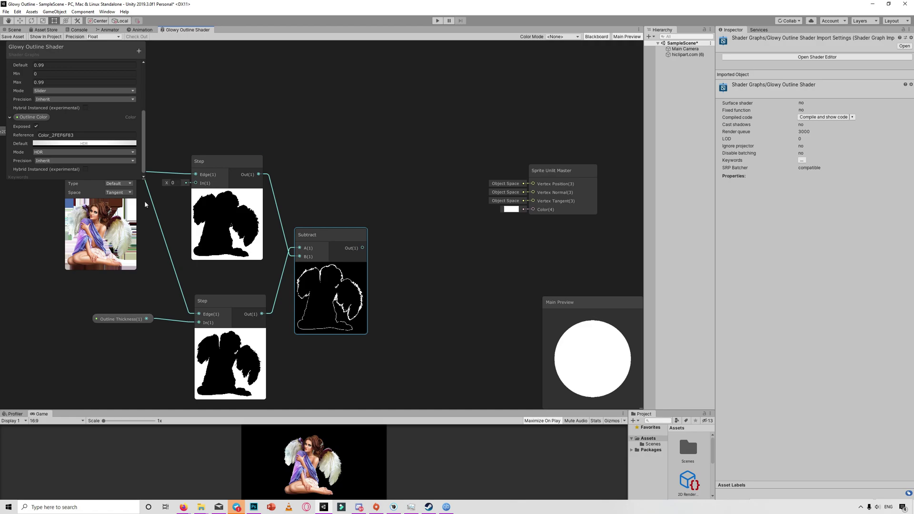
click(66, 143)
drag(728, 243, 720, 241)
- Add a Multiply node, connecting the Subtract output to A and the placed Outline Color property to B
drag(34, 117, 362, 357)
click(460, 285)
text(mu)
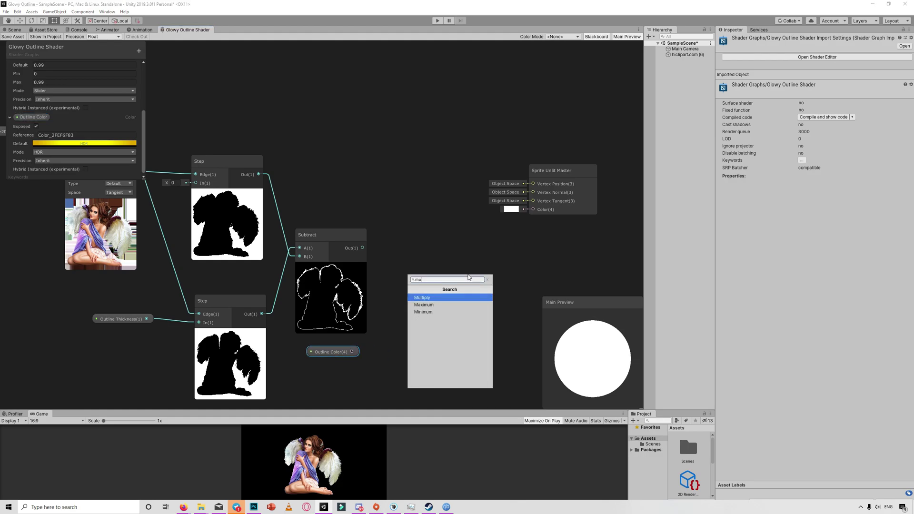
click(448, 297)
drag(352, 351, 456, 316)
drag(362, 247, 456, 307)
drag(471, 339, 427, 275)
- Spread out the existing nodes and create an Add node near the Sprite Unlit Master
drag(542, 174, 542, 147)
scroll(317, 146, down, 2)
drag(165, 132, 184, 96)
right_click(355, 101)
click(380, 108)
text(add)
key(Return)
drag(500, 142, 537, 138)
- Feed the texture's RGBA into the Add node's A and the Multiply output into B, and connect its output to the master node's Color
drag(376, 114, 454, 88)
drag(522, 179, 549, 175)
drag(189, 132, 192, 102)
drag(200, 111, 438, 98)
drag(464, 89, 471, 108)
drag(436, 257, 544, 200)
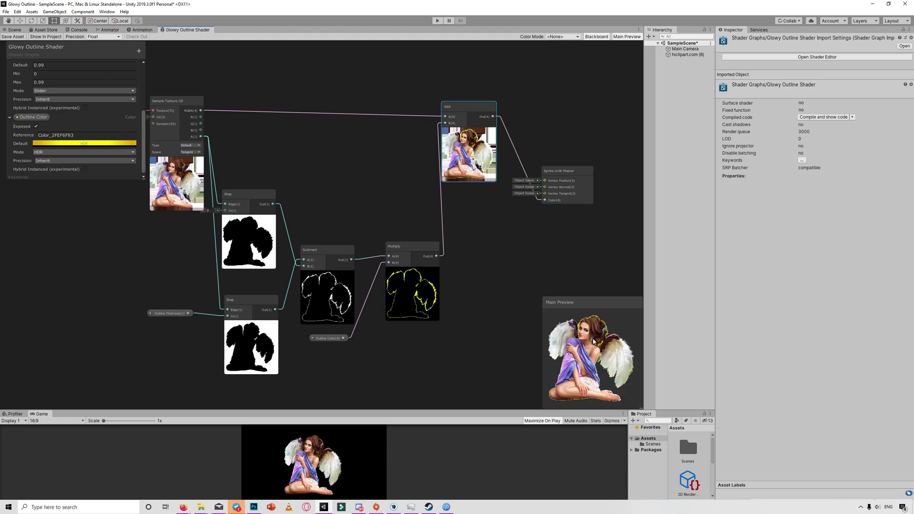
- Save the shader graph asset and return to the Scene view with an enlarged Game view
click(3, 36)
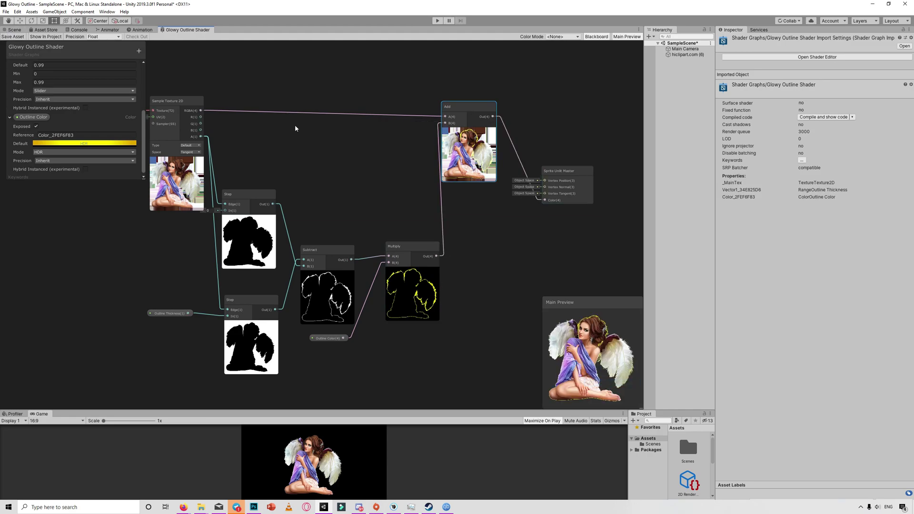
drag(294, 410, 295, 247)
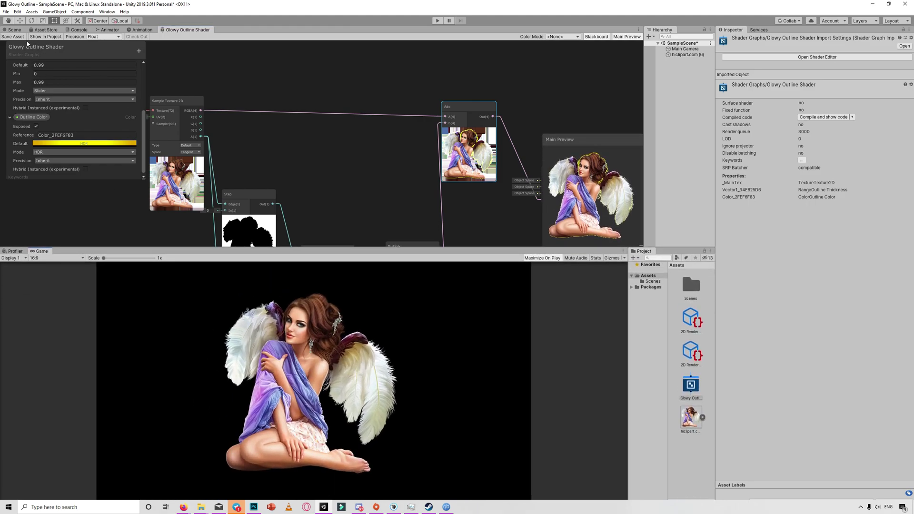
click(11, 30)
- Create a material named OutLineMat in the Assets folder
click(694, 177)
right_click(692, 456)
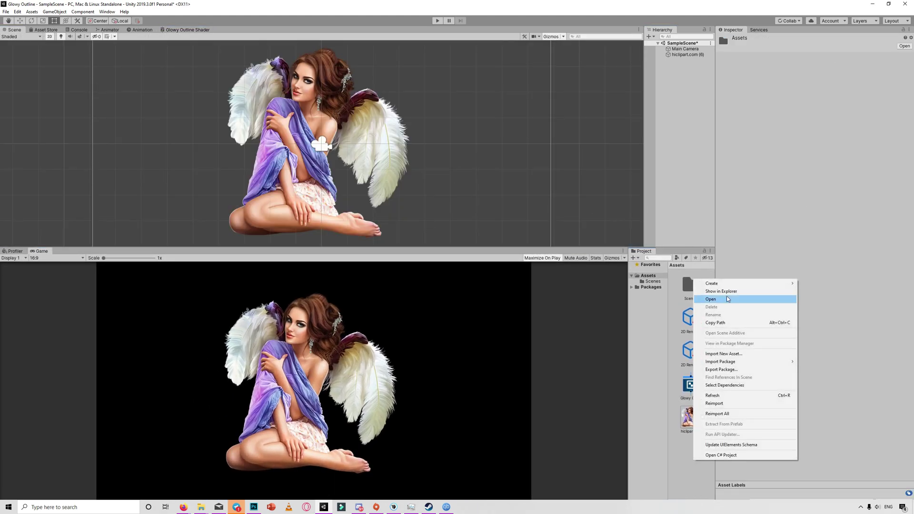
mouse_move(732, 282)
click(838, 316)
text(Out)
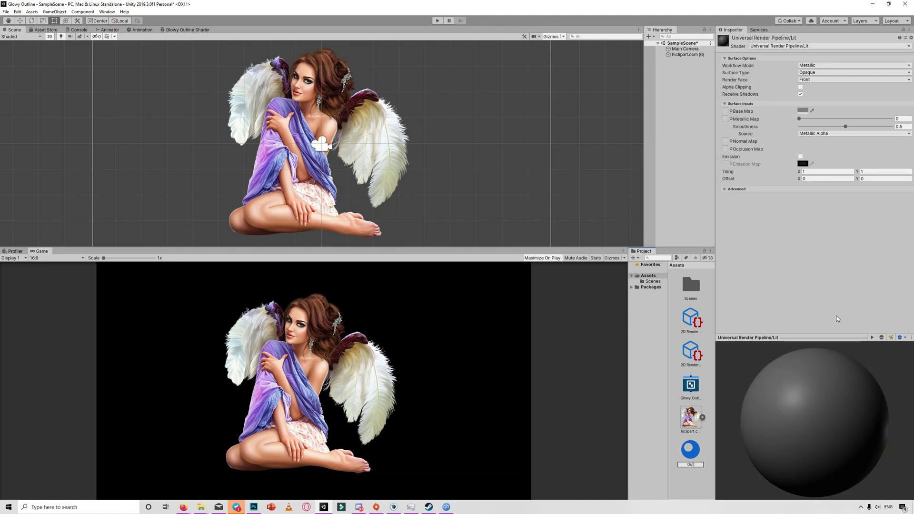
text(LineMat)
key(Return)
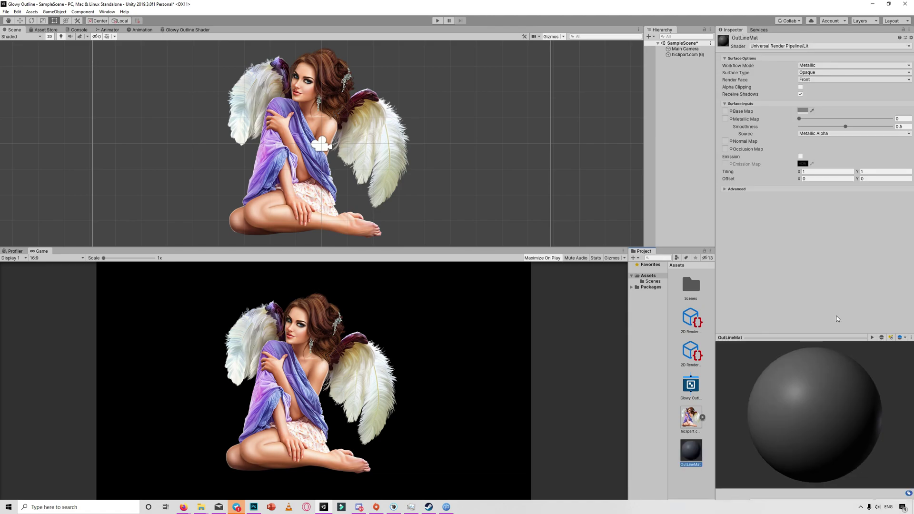
- Assign the Glowy Outline Shader to OutLineMat and apply the material to the hiclipart.com (6) sprite
drag(691, 384, 685, 54)
click(686, 54)
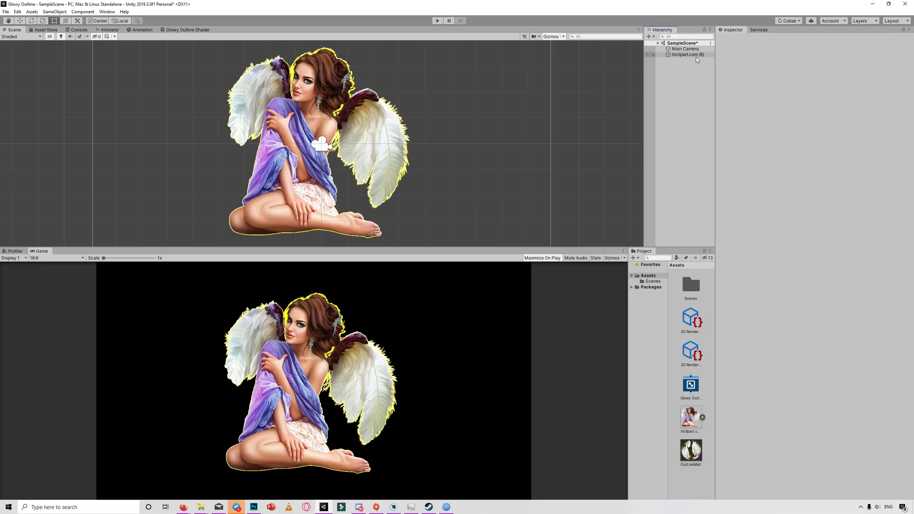
- Adjust the Outline Thickness and Outline Color settings of the sprite's OutLineMat material
click(719, 192)
mouse_move(877, 229)
mouse_down()
mouse_move(800, 228)
mouse_move(886, 229)
mouse_up()
click(897, 236)
click(722, 280)
drag(722, 281, 668, 237)
click(604, 444)
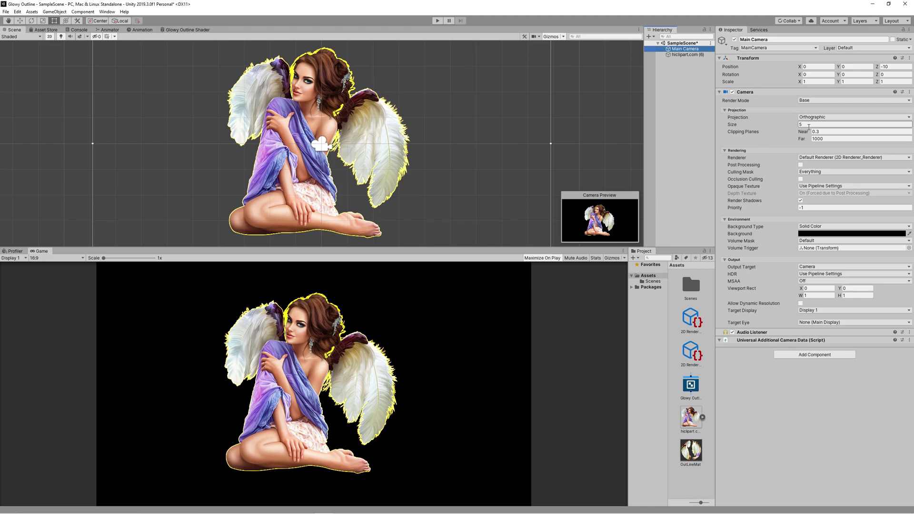
- Add a Volume component to the Main Camera and create a new profile for it
click(808, 355)
text(vol)
key(Return)
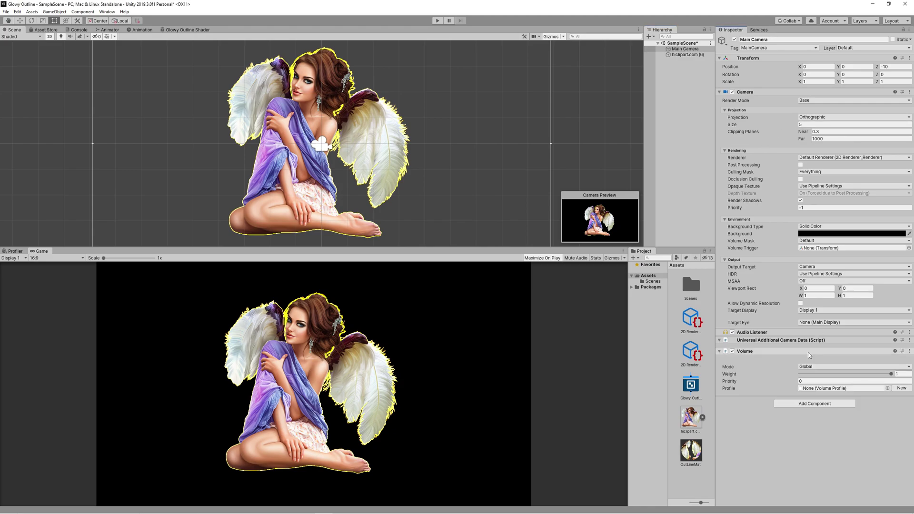
click(897, 388)
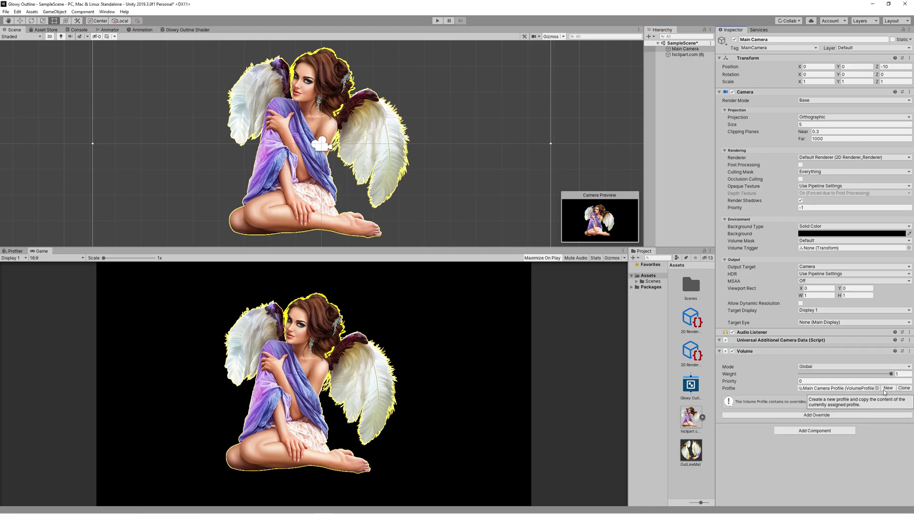
- Add a Bloom override to the Volume with Threshold enabled and Intensity at about 0.31, and enable Post Processing on the Main Camera
click(846, 415)
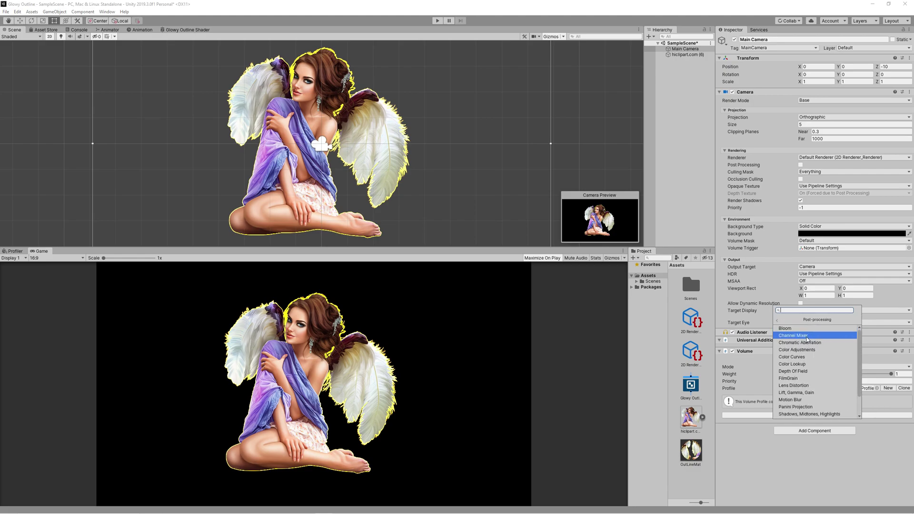
click(805, 328)
click(725, 417)
click(725, 424)
drag(803, 426, 808, 425)
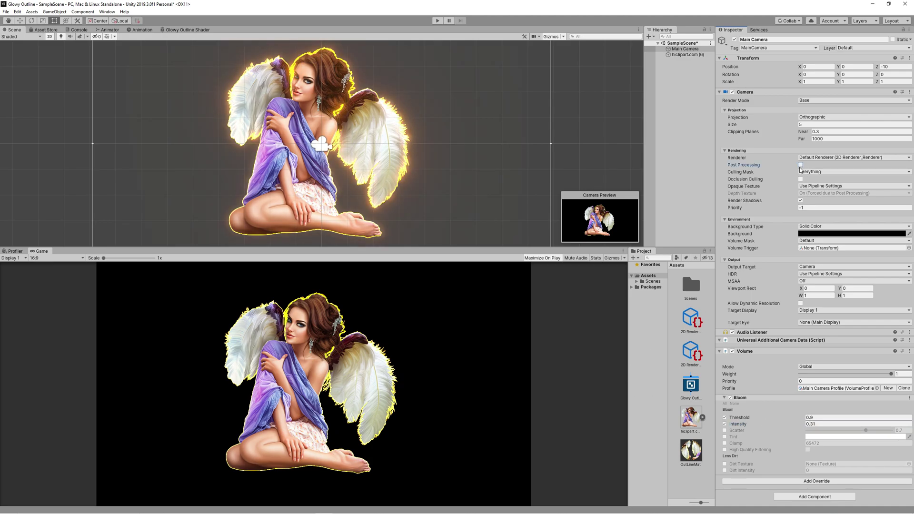
click(801, 165)
- Set the Bloom override's Intensity to 0.5, Threshold to 1 and Scatter to 0.8
click(838, 445)
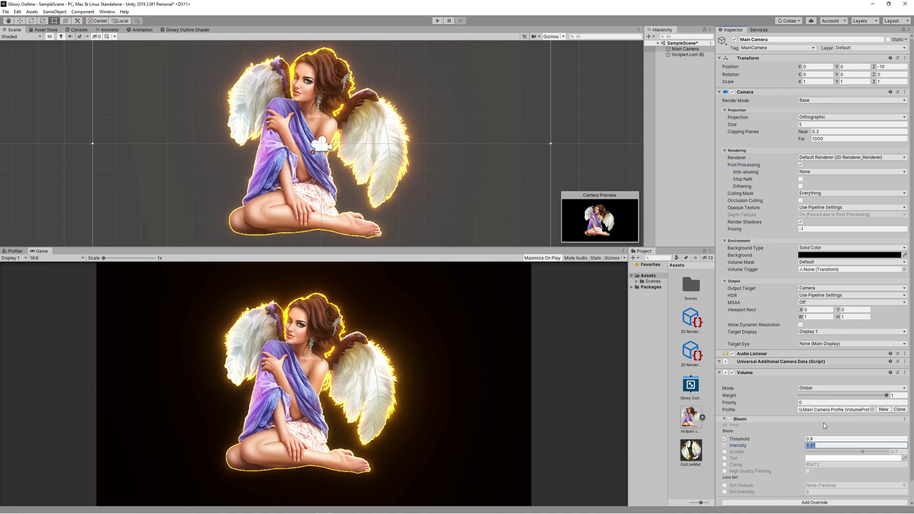
text(0.5)
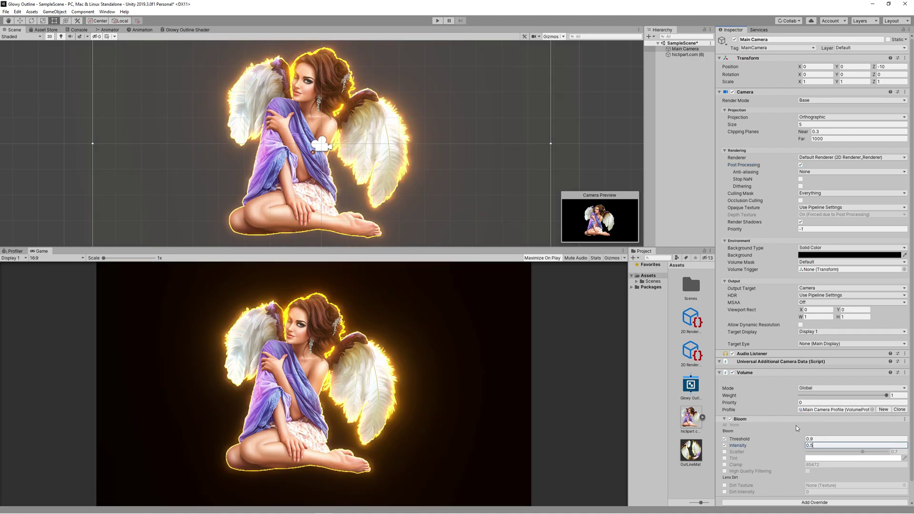
click(813, 439)
click(725, 451)
click(897, 451)
text(0.8)
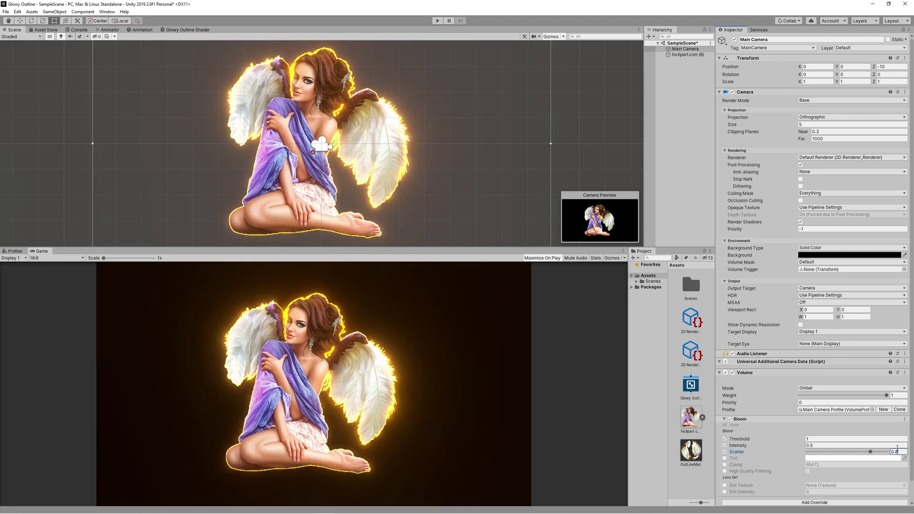
scroll(842, 363, down, 1)
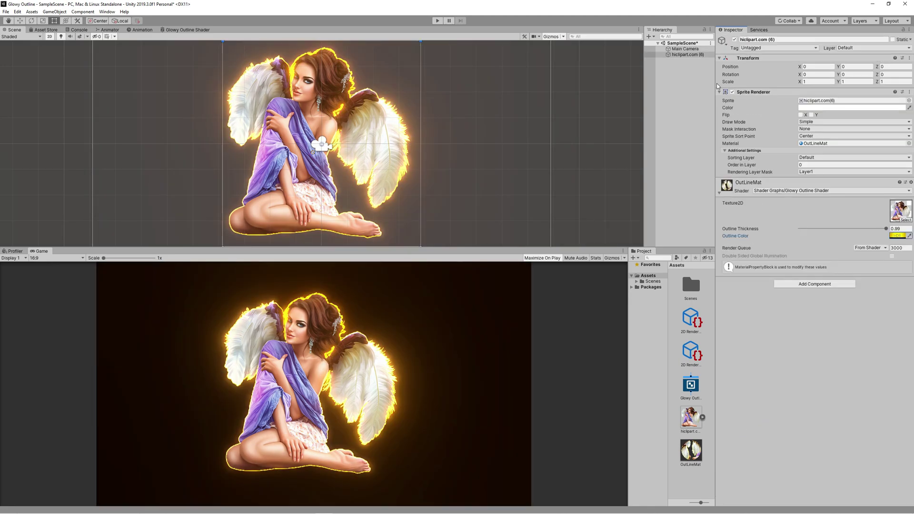
- Set the Main Camera's anti-aliasing to Subpixel Morphological Anti-aliasing (SMAA)
click(685, 48)
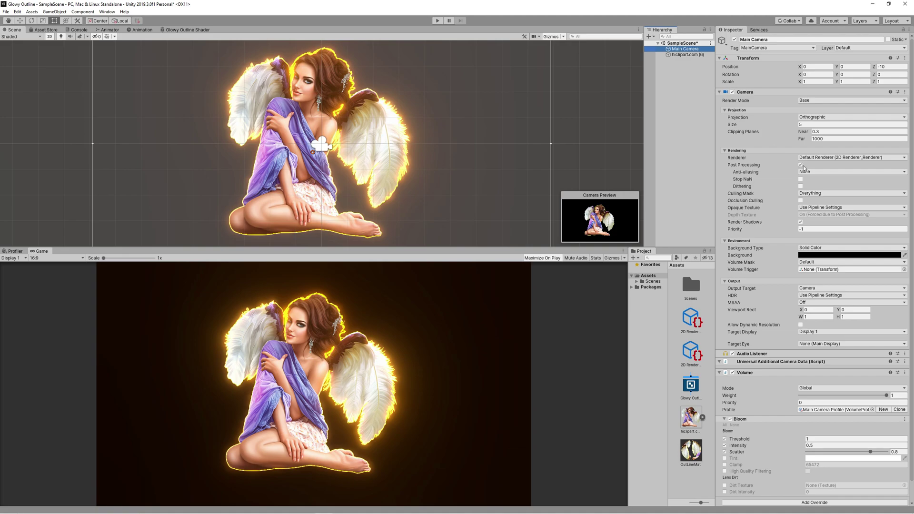
click(808, 172)
click(822, 200)
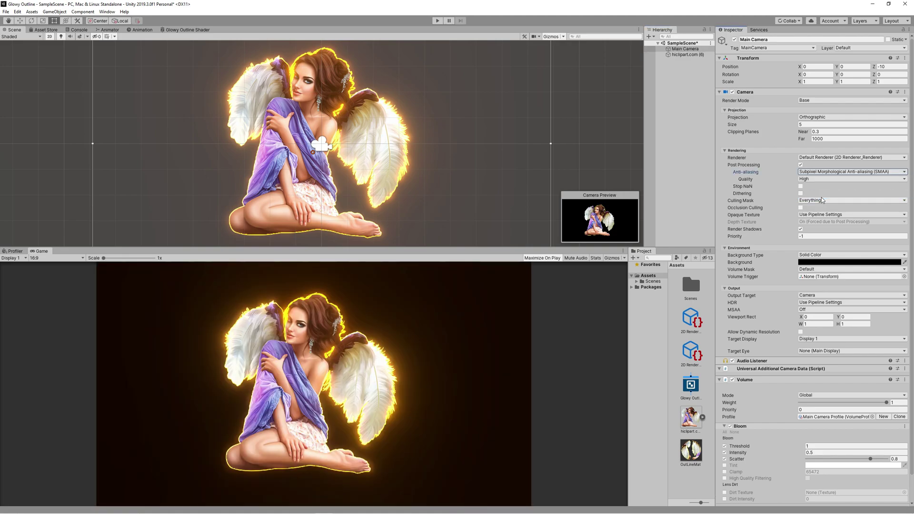
click(825, 172)
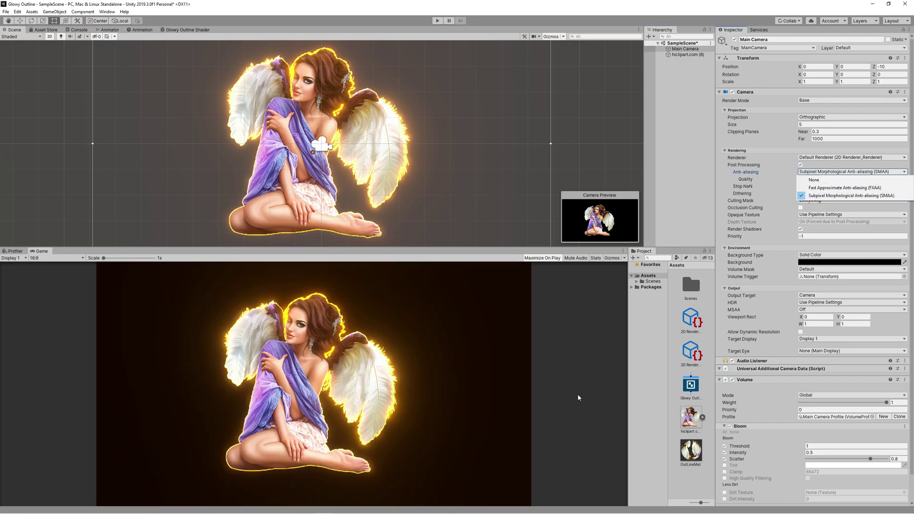
click(822, 196)
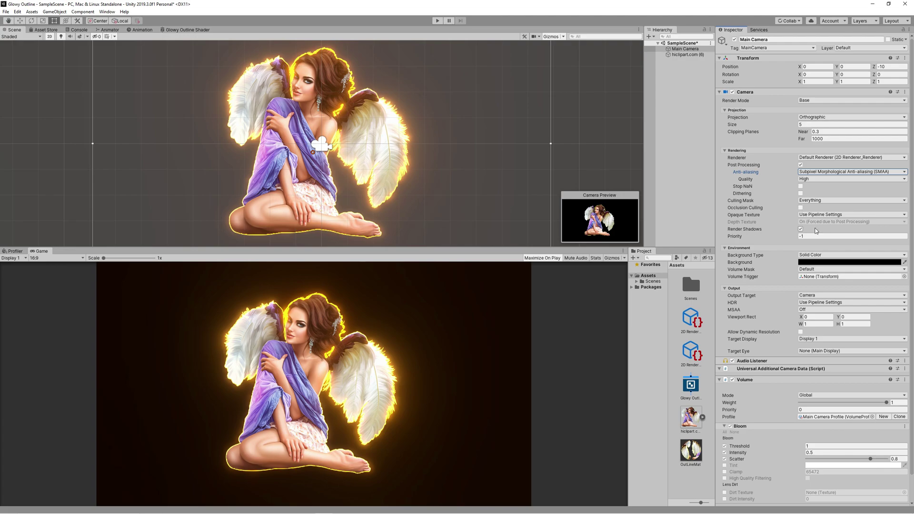
- Create an animation clip named ColorChange for the hiclipart.com (6) sprite, saved in a new Animation folder inside Assets
click(686, 54)
click(145, 31)
click(392, 151)
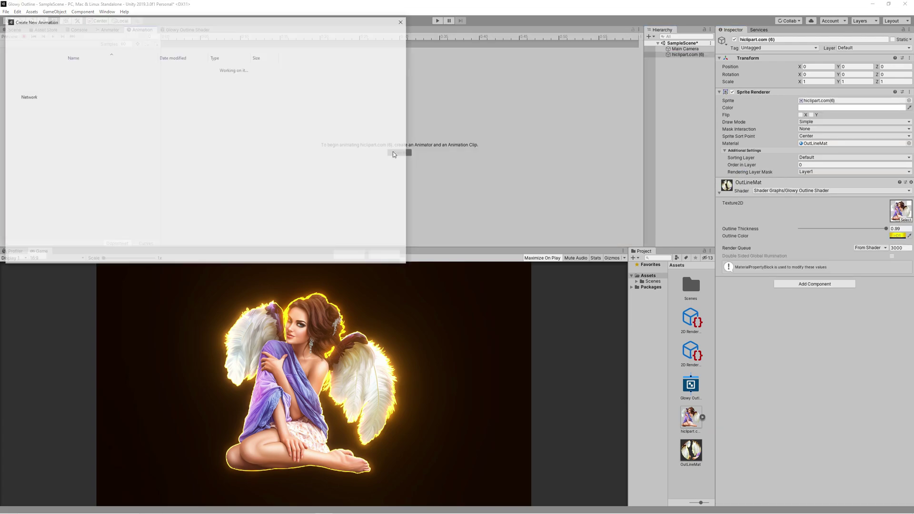
right_click(159, 111)
mouse_move(219, 195)
click(261, 199)
text(Animation)
key(Return)
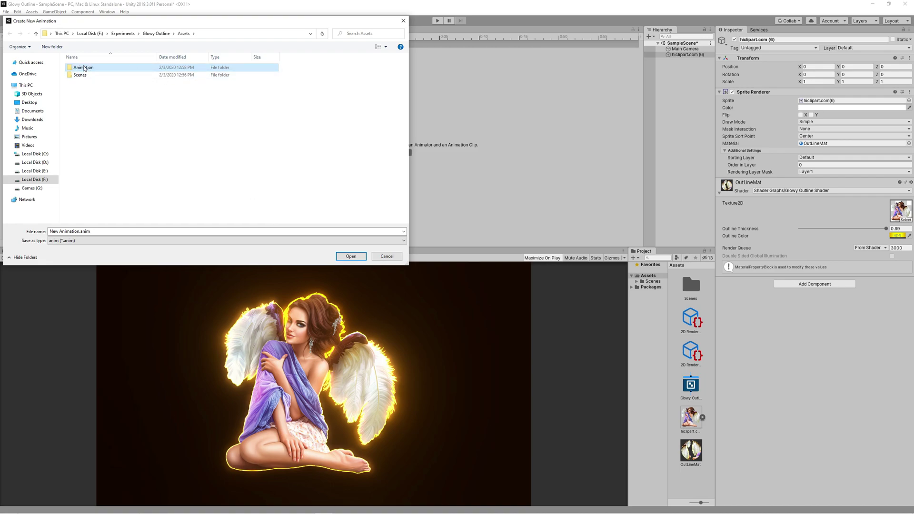
key(Return)
text(ColorChange)
key(Return)
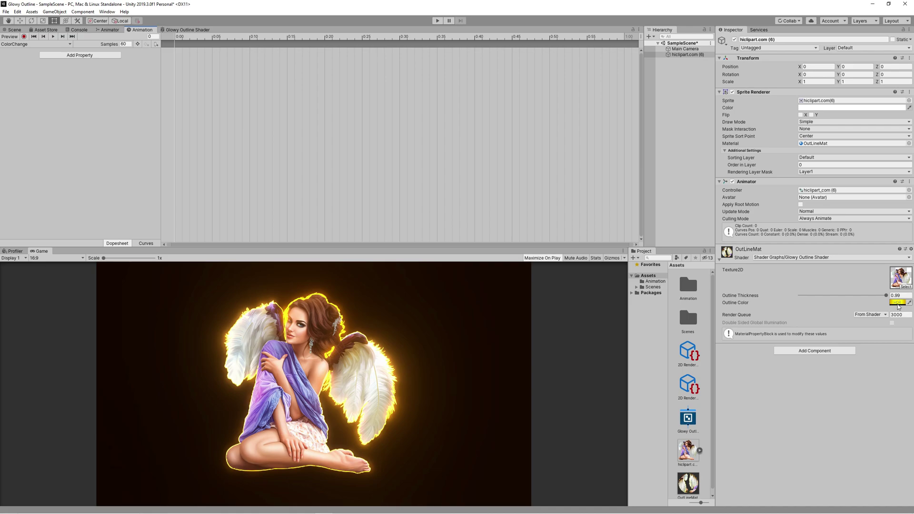
- Record an orange Outline Color keyframe, about RGB 191, 61, 0, at frame 0 of the ColorChange clip
click(898, 303)
click(729, 246)
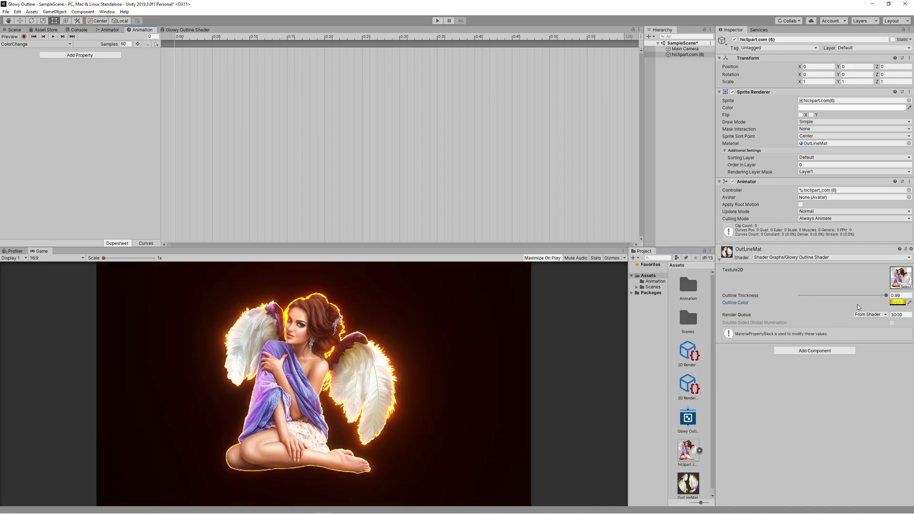
click(898, 303)
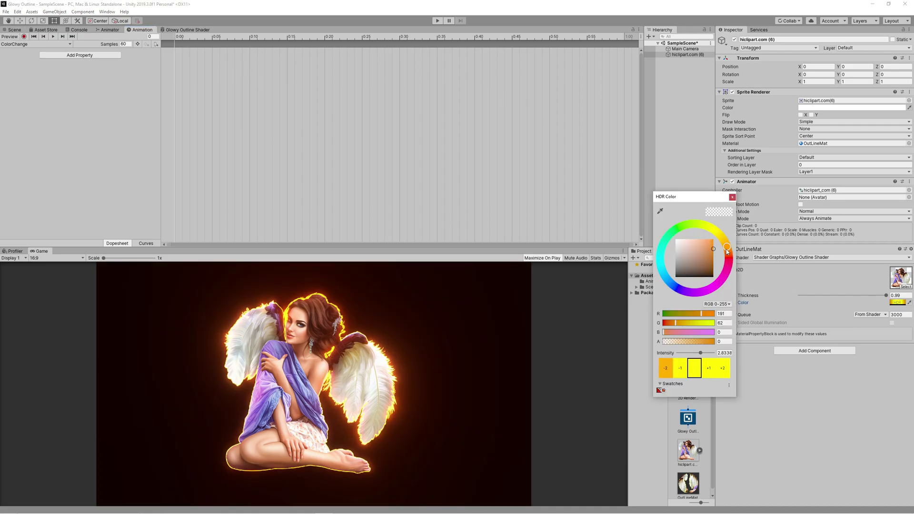
click(24, 36)
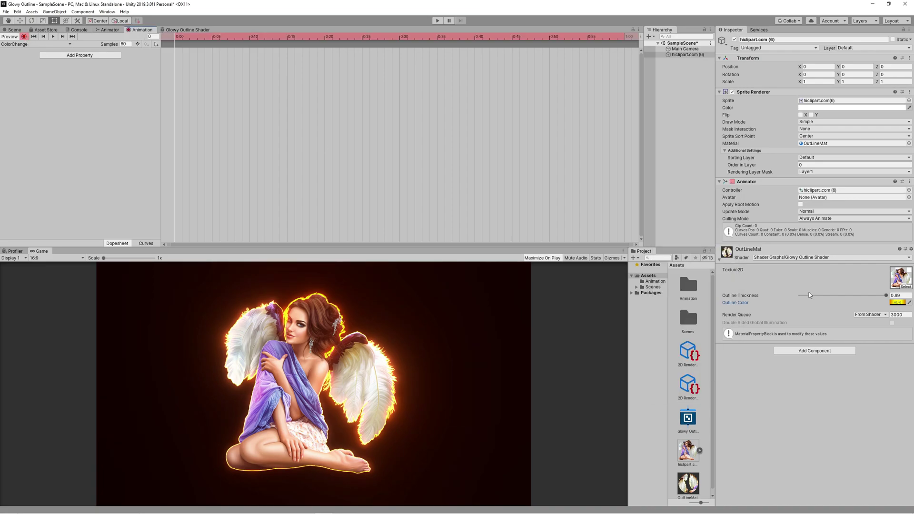
click(898, 303)
click(727, 247)
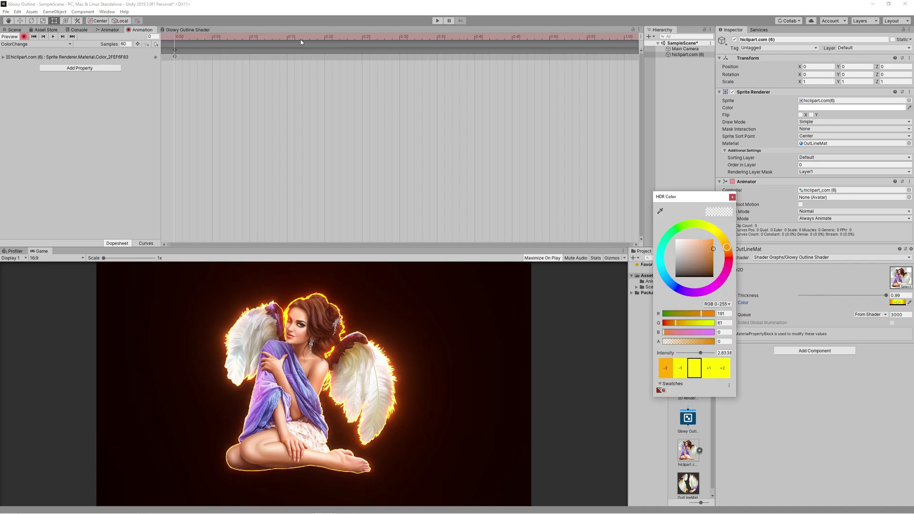
- Record a violet Outline Color keyframe at frame 20 of the ColorChange clip
click(325, 37)
click(690, 292)
drag(685, 296, 684, 295)
click(715, 240)
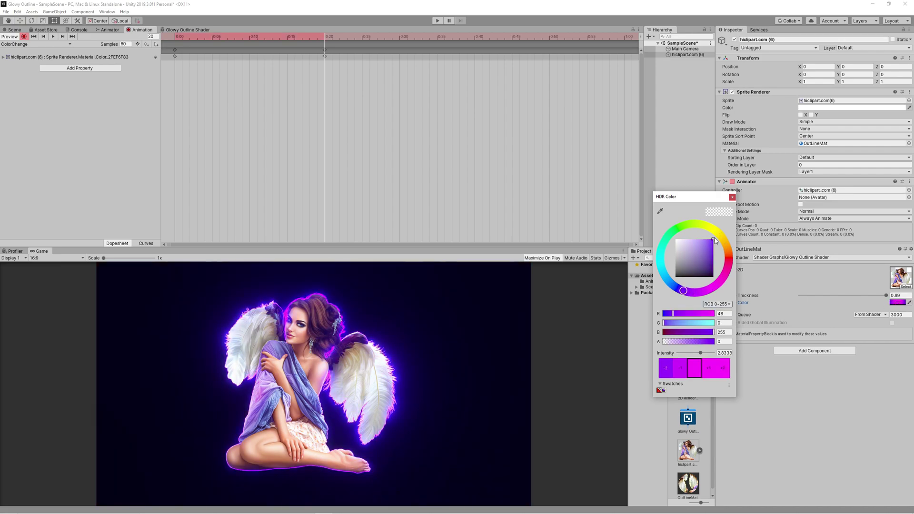
drag(716, 241, 715, 247)
- Record a light blue Outline Color keyframe, about RGB 7, 89, 191, at frame 40
drag(490, 39, 474, 38)
click(896, 303)
mouse_move(667, 270)
mouse_down()
mouse_move(661, 264)
mouse_move(666, 277)
mouse_up()
drag(715, 248, 713, 248)
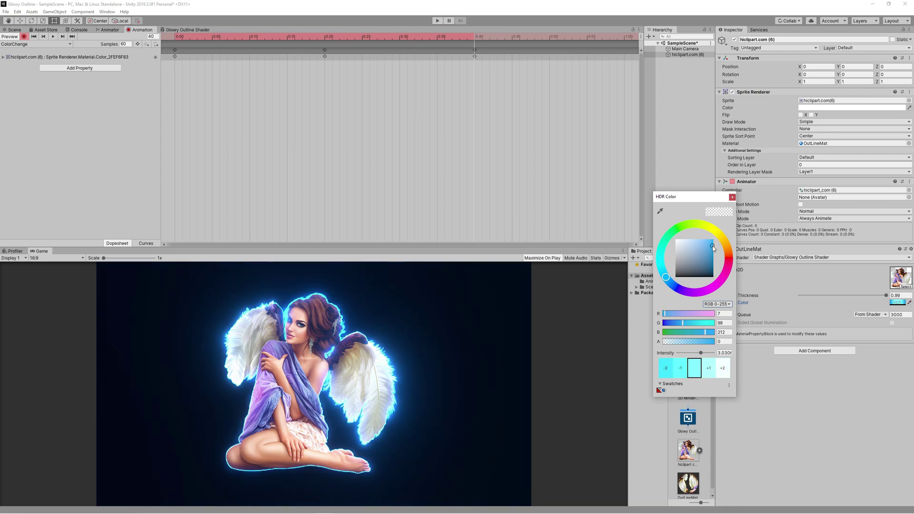
- Record a green Outline Color keyframe, about RGB 8, 191, 137, with slightly lowered intensity at frame 60
click(549, 37)
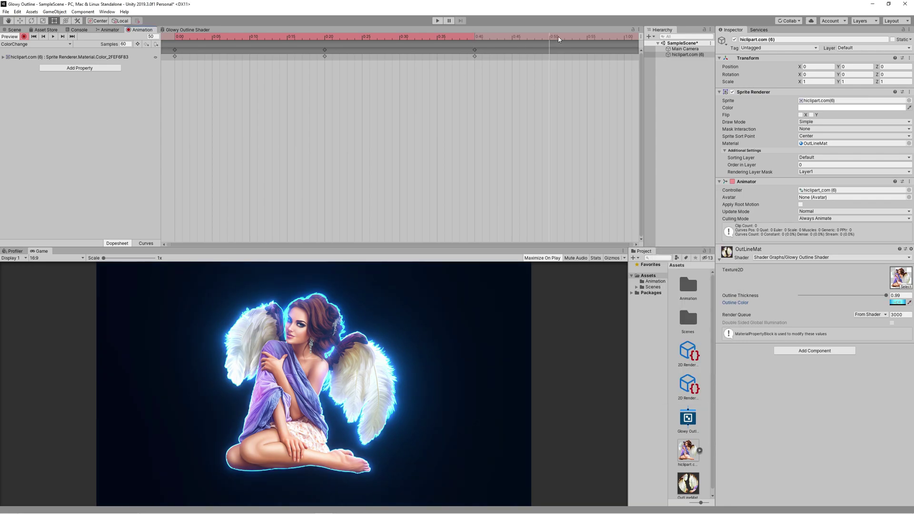
click(624, 37)
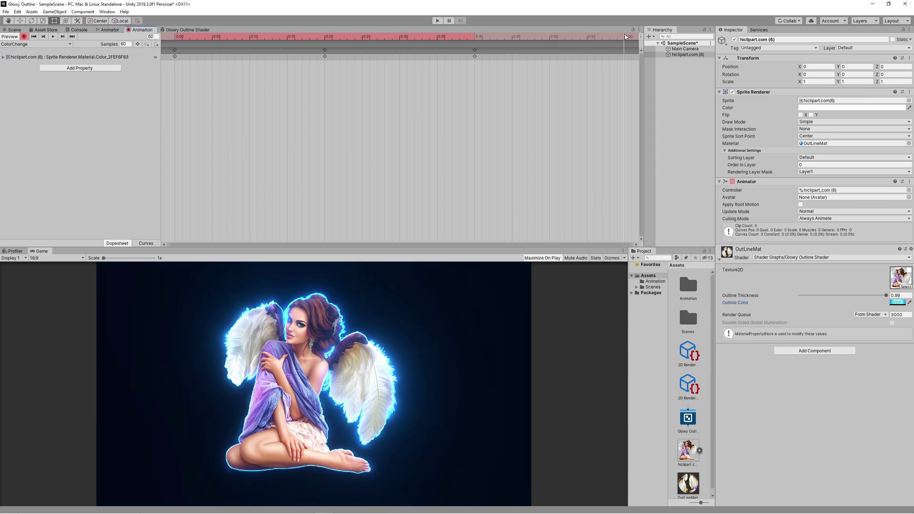
click(898, 302)
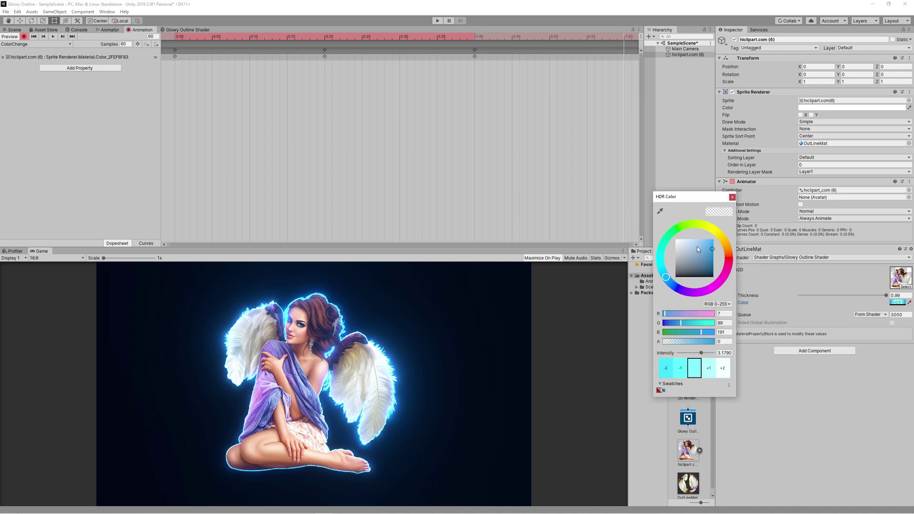
drag(693, 226, 692, 230)
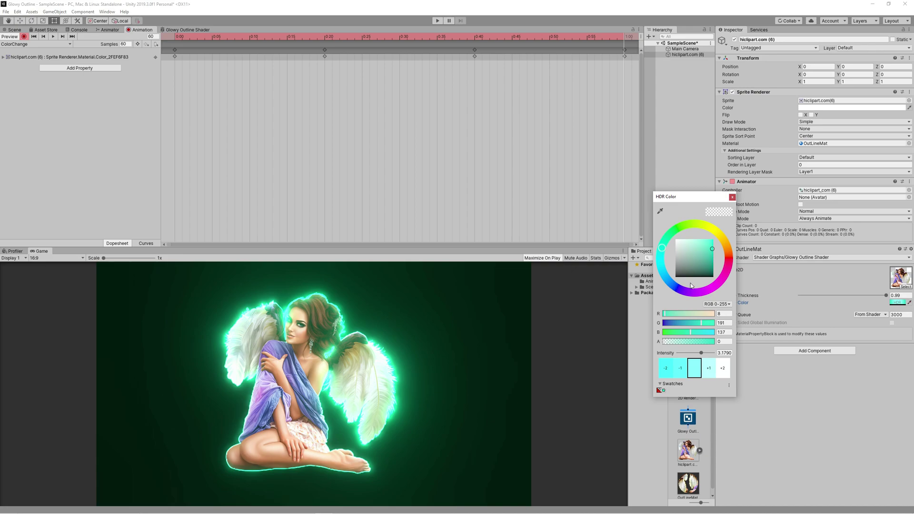
drag(703, 355, 701, 355)
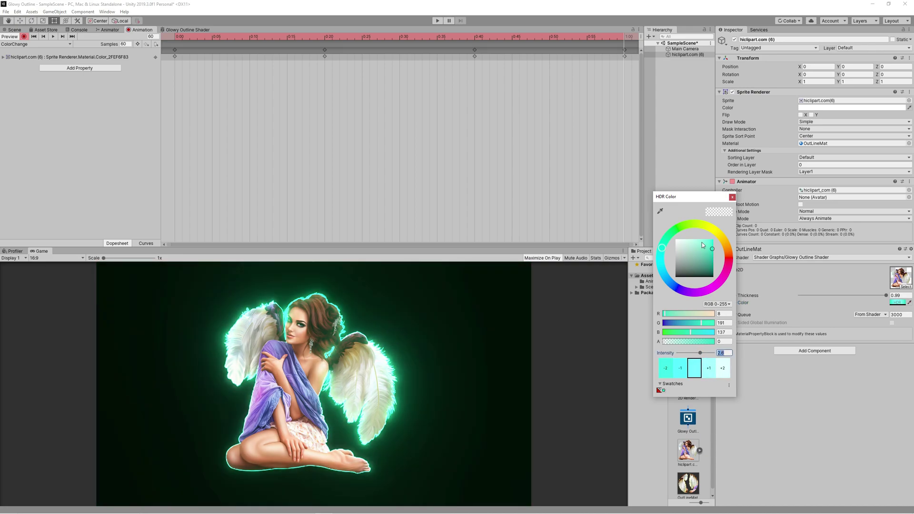
- Copy the first Outline Color keyframe to frame 80 so the colours loop, and preview the animation
scroll(602, 65, down, 14)
click(555, 36)
click(174, 56)
key(ctrl+v)
drag(555, 36, 154, 32)
click(53, 36)
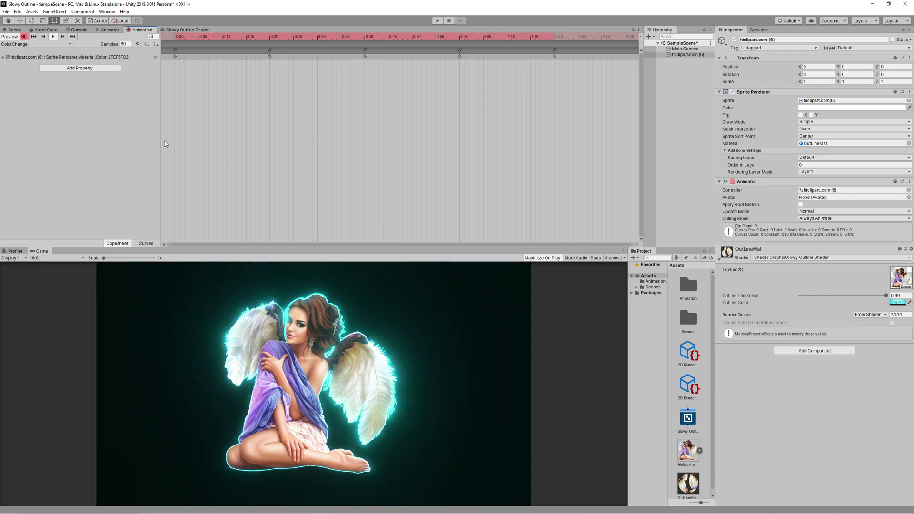
- Slow the ColorChange clip by trying 20 samples and settling on 10, and run the scene in Play mode
click(123, 44)
text(20)
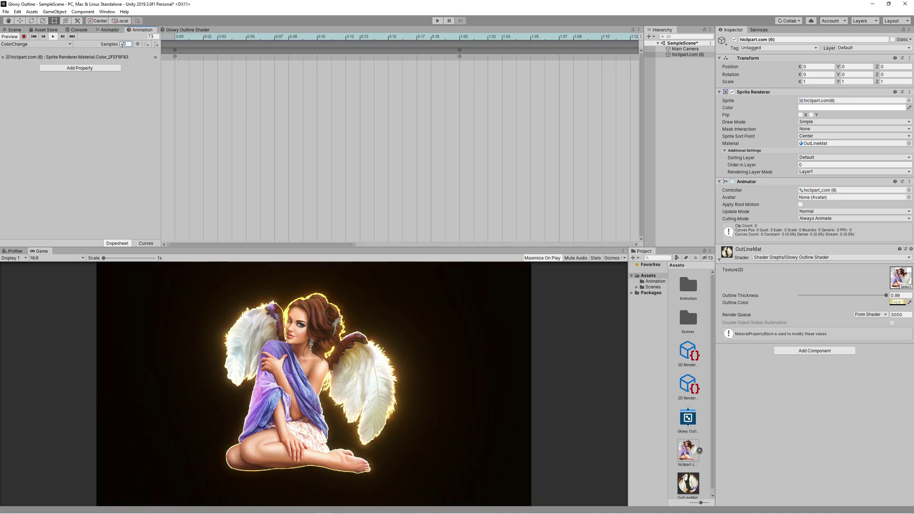
click(128, 45)
text(10)
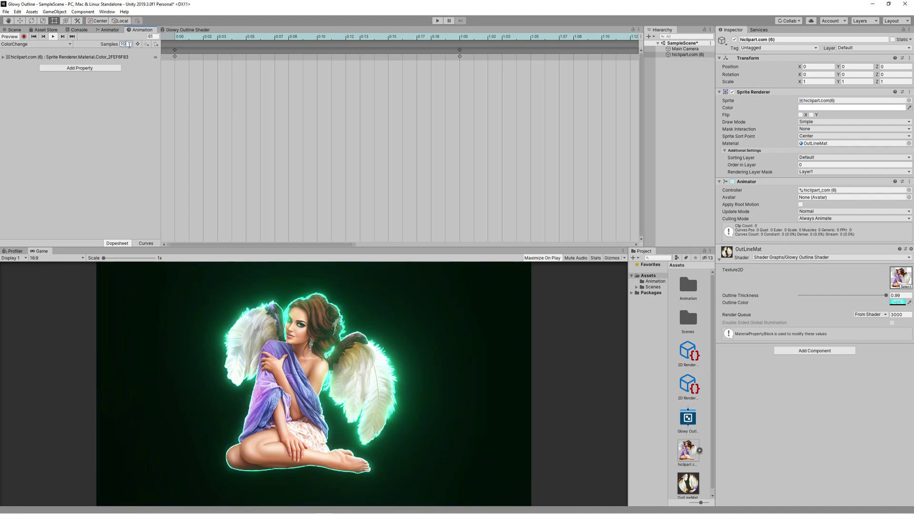
key(Return)
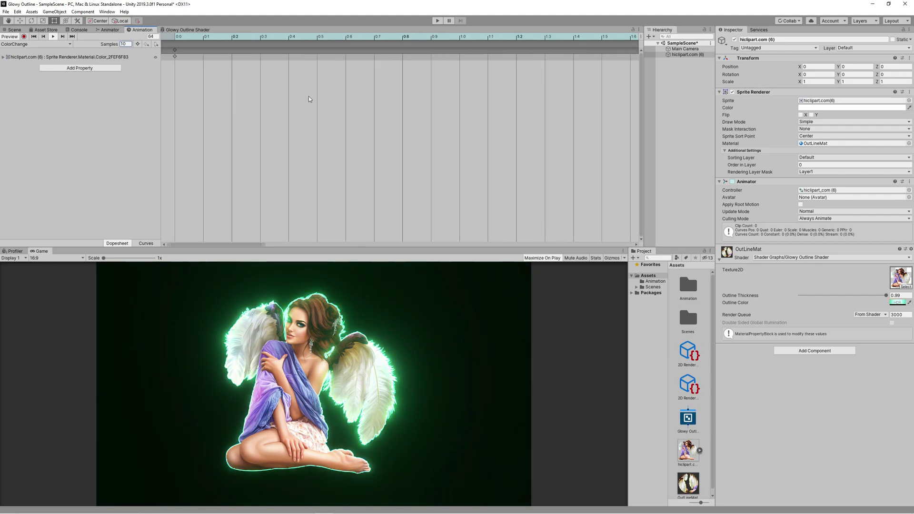
click(437, 21)
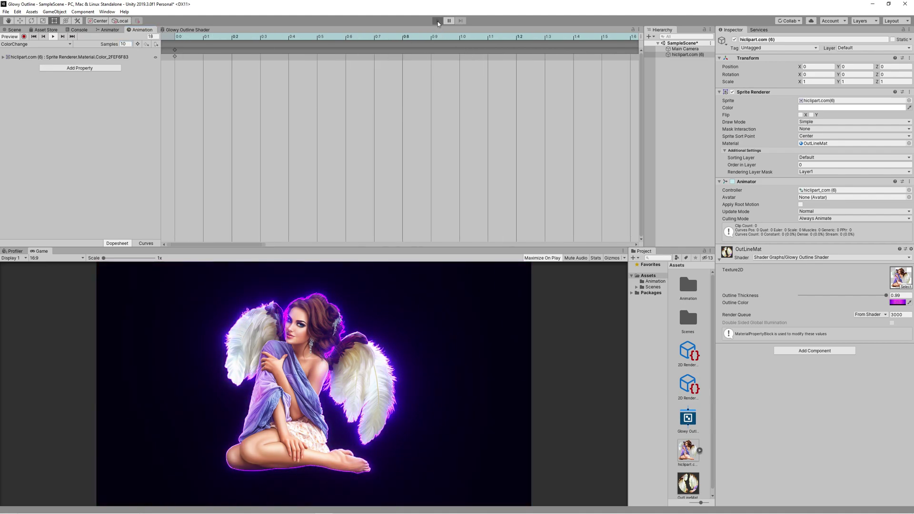